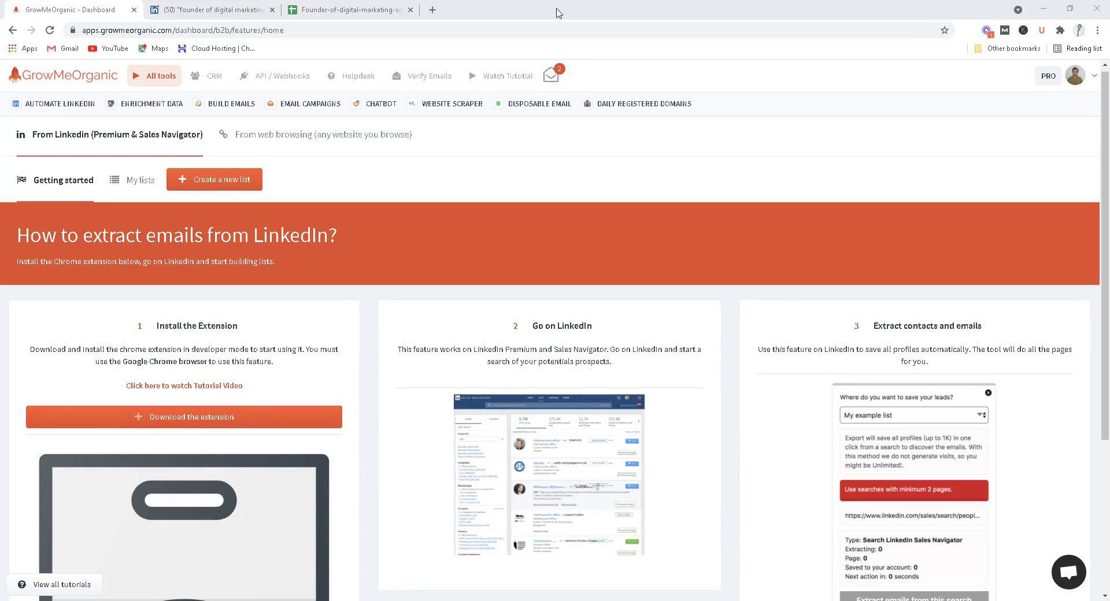
- Scan the 'founder of digital marketing agency' results and All filters, then view the Founder-of-digital-marketing-agency sheet
click(216, 10)
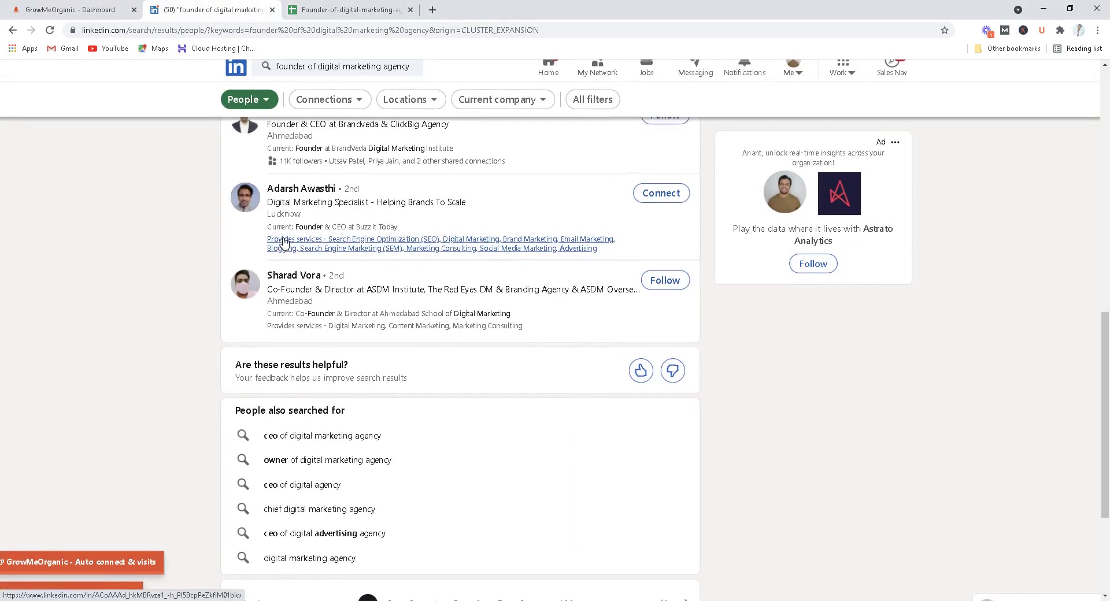
scroll(376, 231, up, 15)
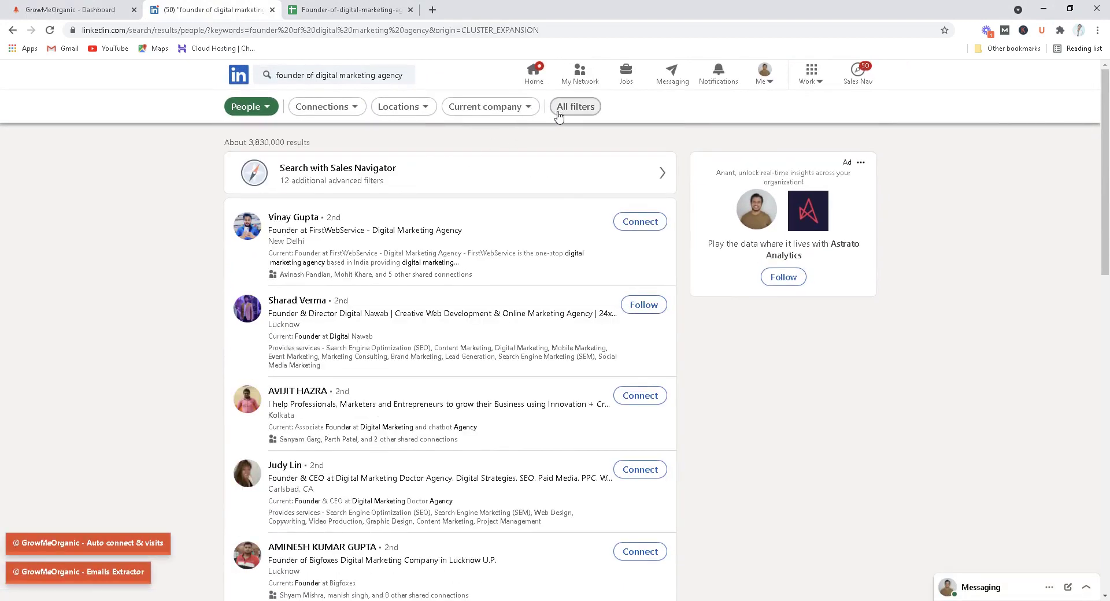
click(568, 107)
scroll(859, 410, down, 8)
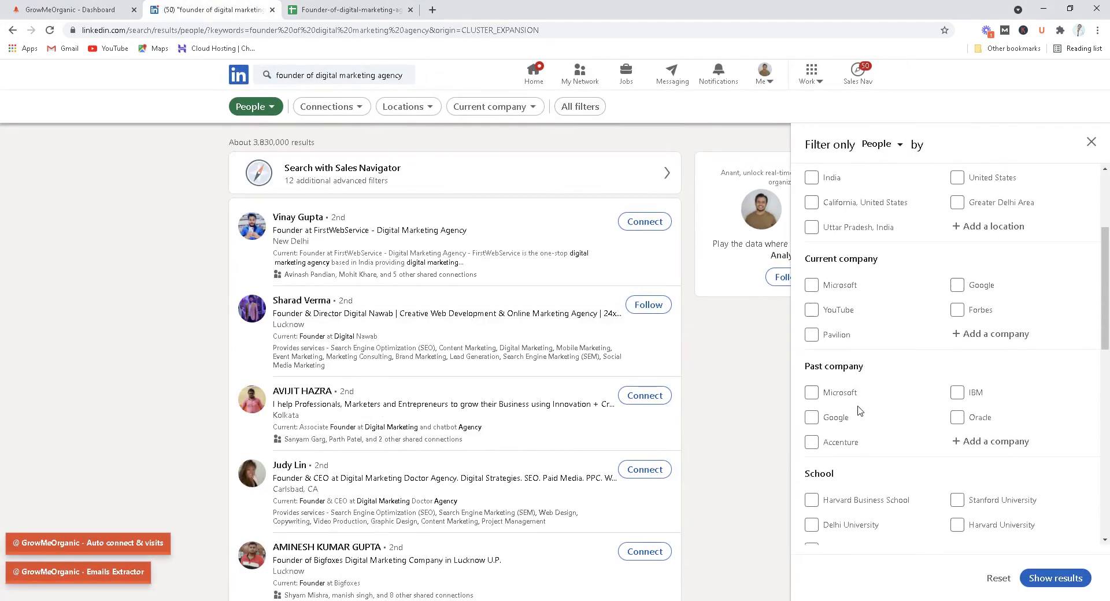
click(717, 366)
scroll(439, 303, down, 3)
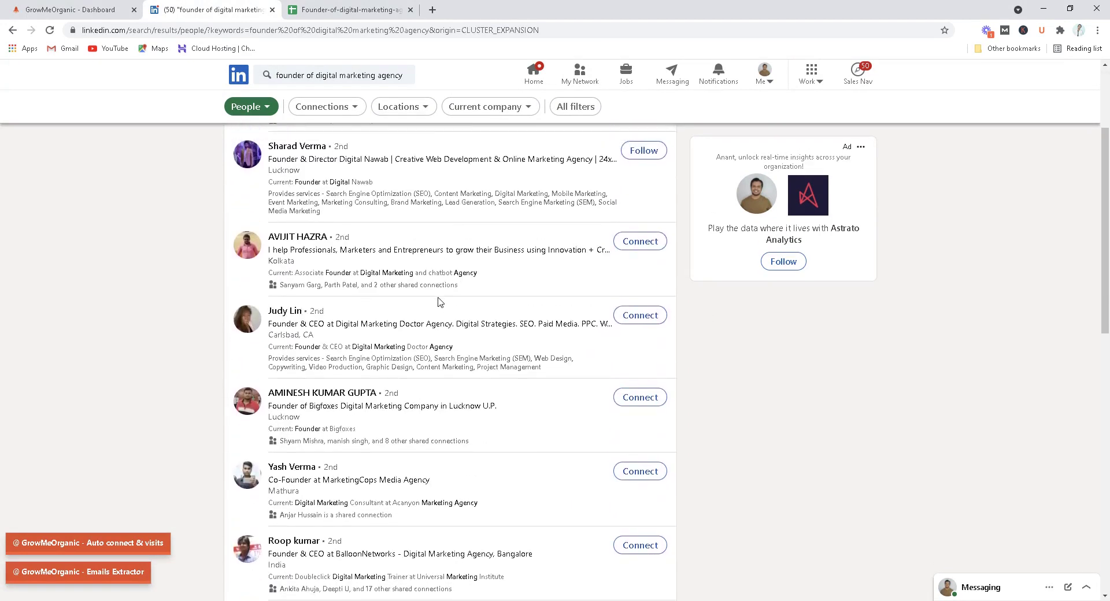
click(336, 6)
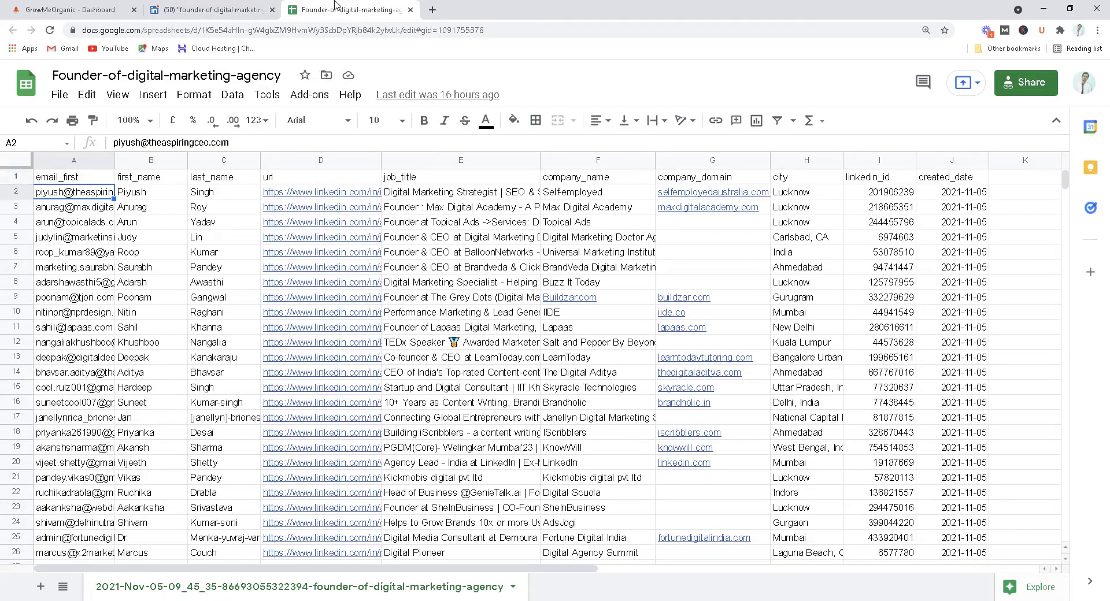
- Look over the founder email cells in the sheet, then go back to the LinkedIn results
mouse_move(83, 209)
click(240, 3)
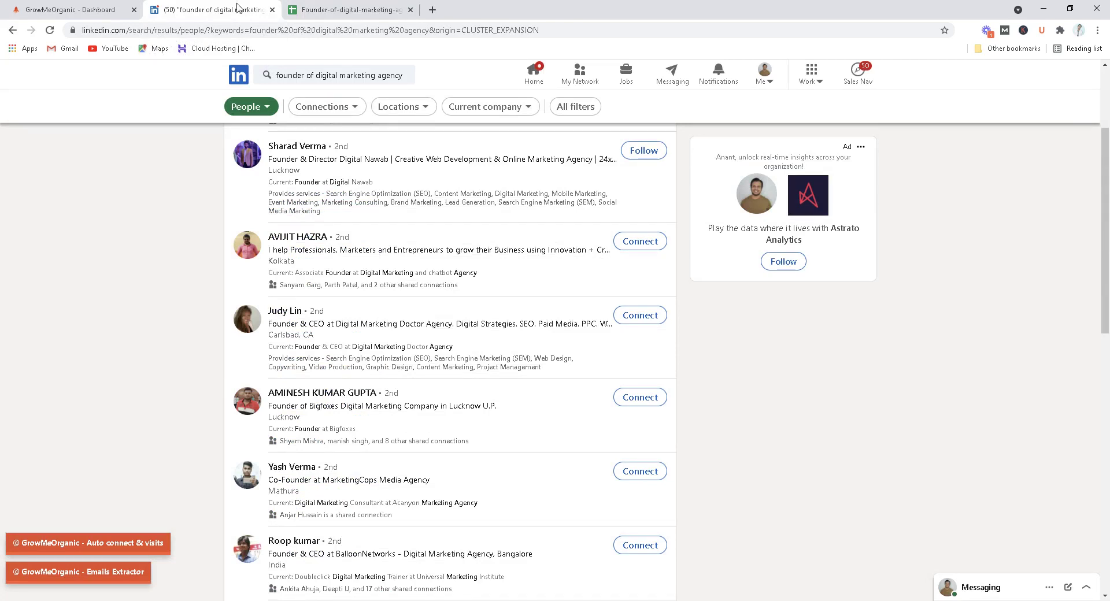
- Scroll through the 'founder of digital marketing agency' people results
scroll(199, 166, up, 3)
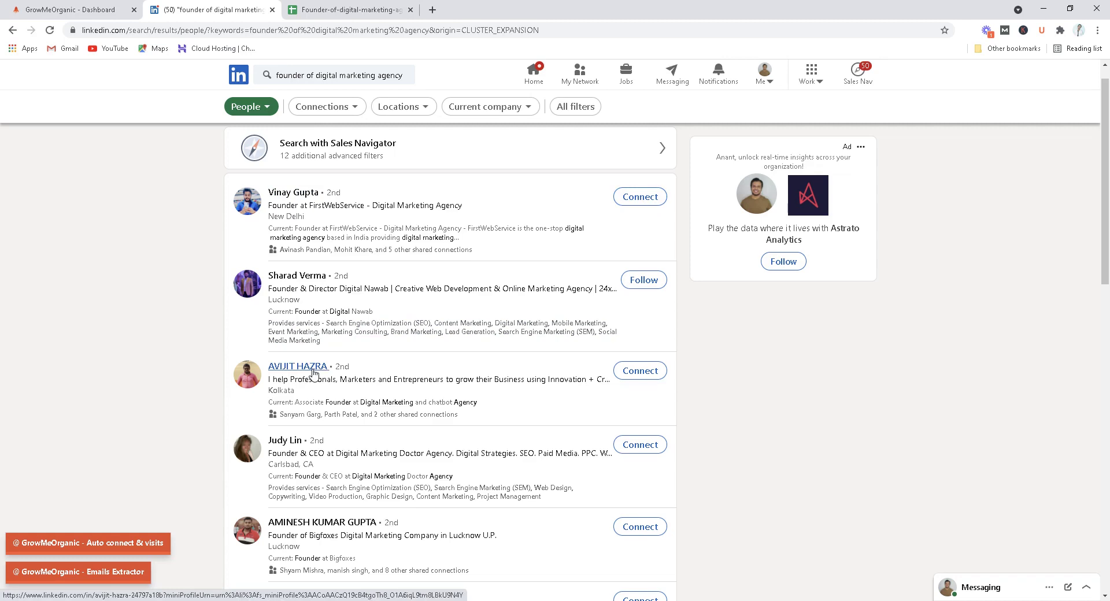
scroll(314, 373, down, 4)
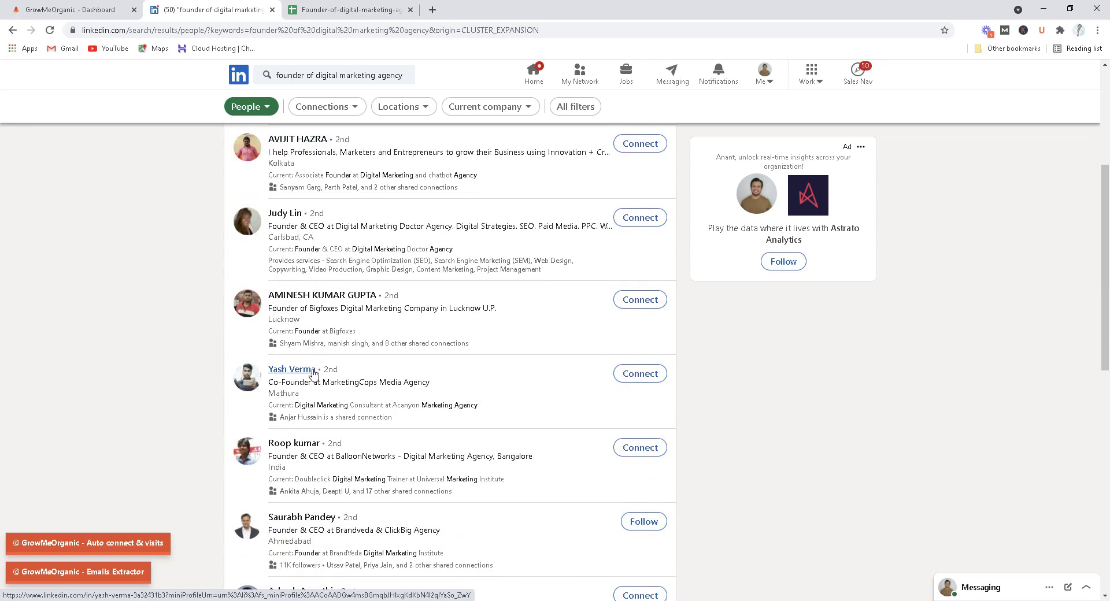
scroll(314, 373, up, 5)
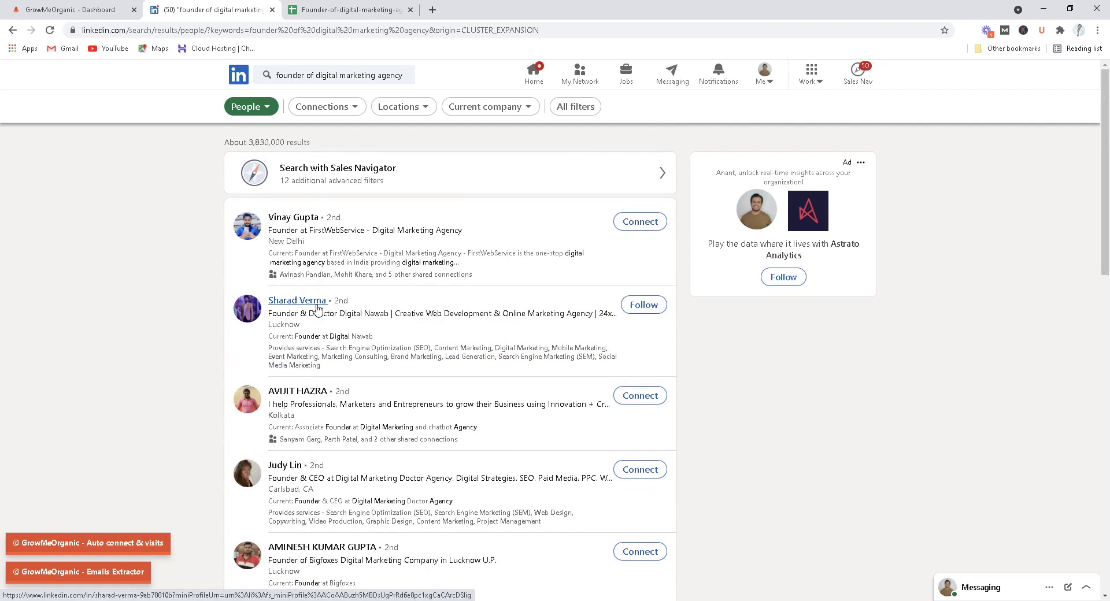
scroll(318, 308, down, 12)
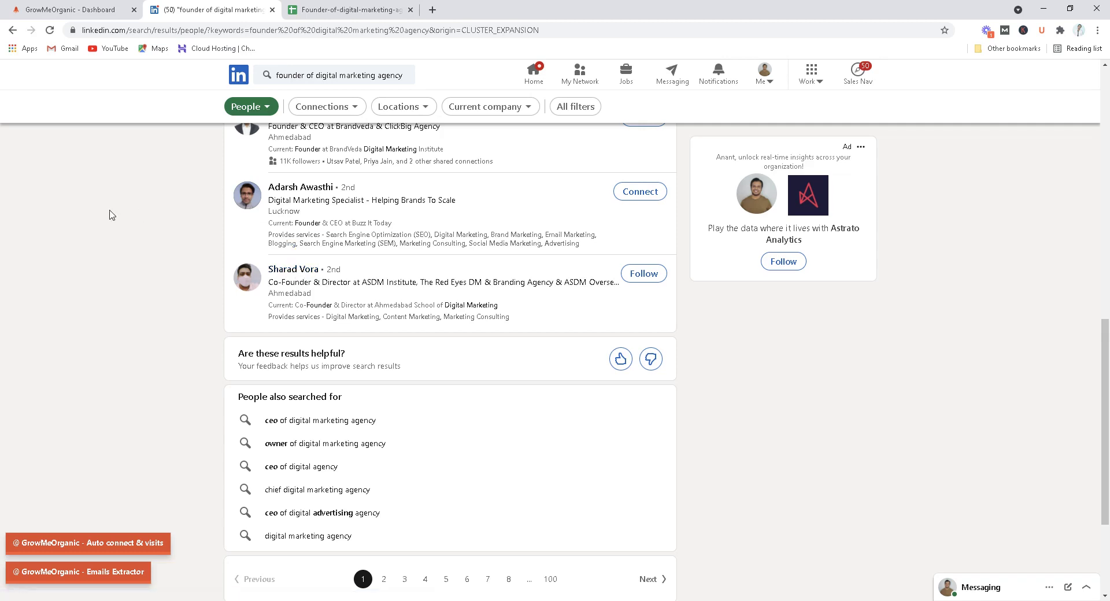
- Download the GrowMeOrganic Chrome extension zip from the dashboard into the Demo folder
click(55, 8)
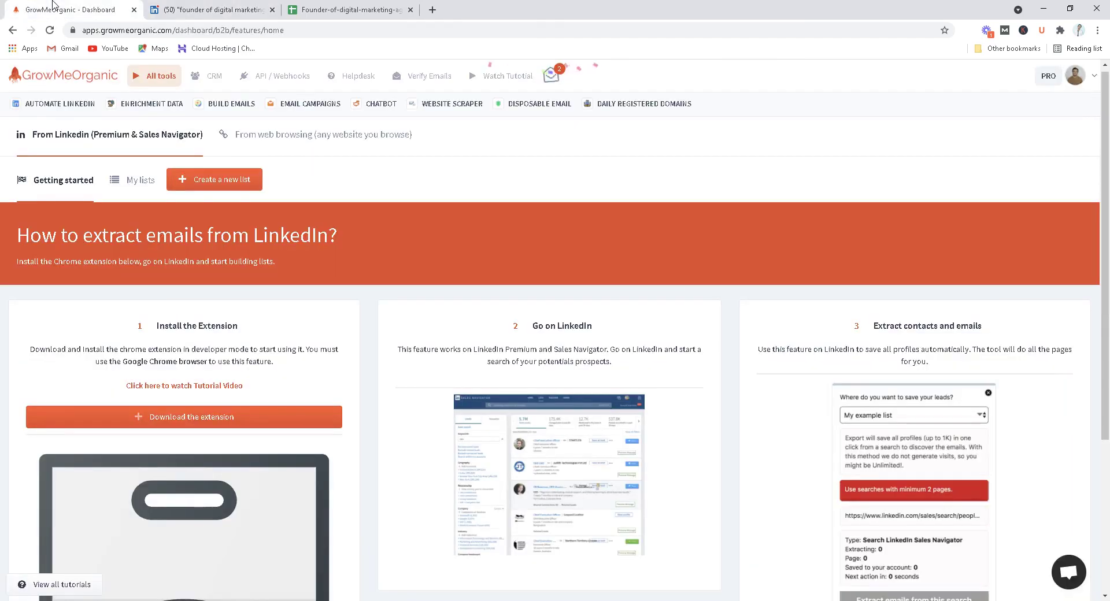
click(152, 418)
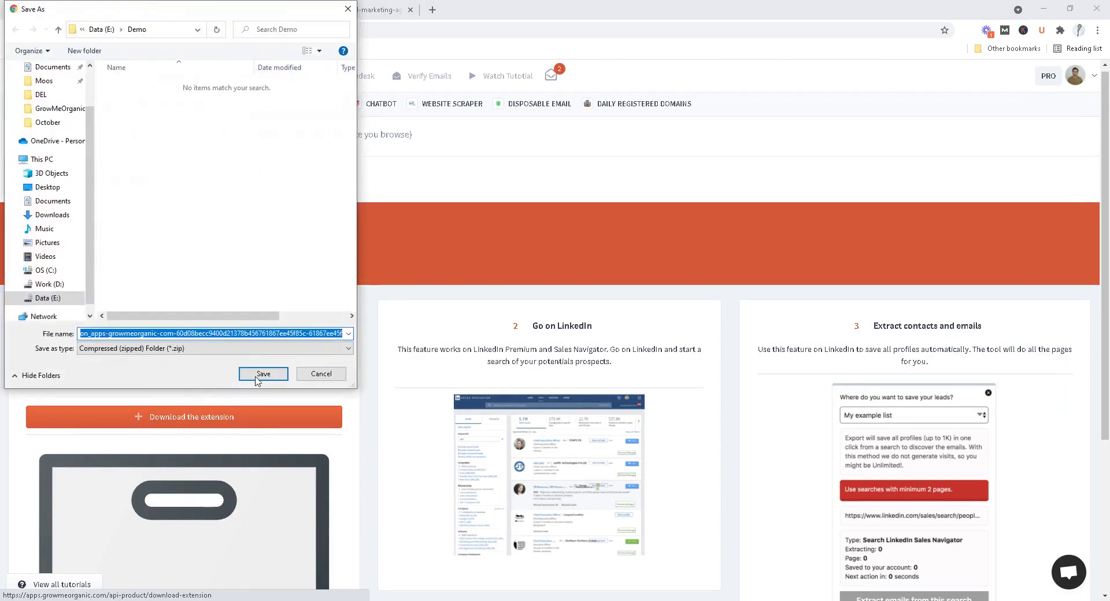
click(258, 377)
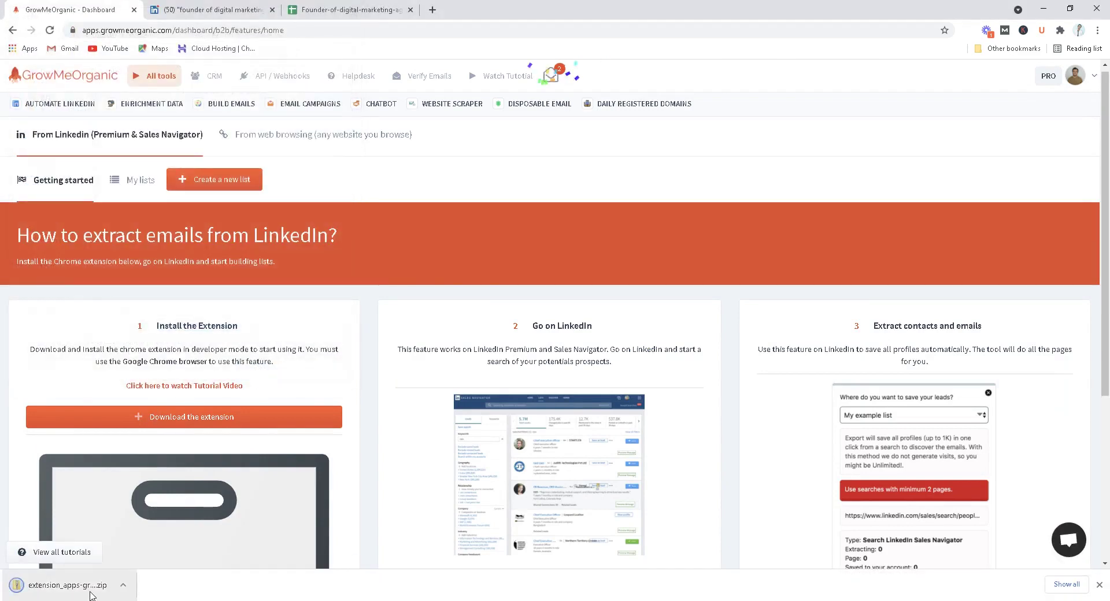
click(121, 588)
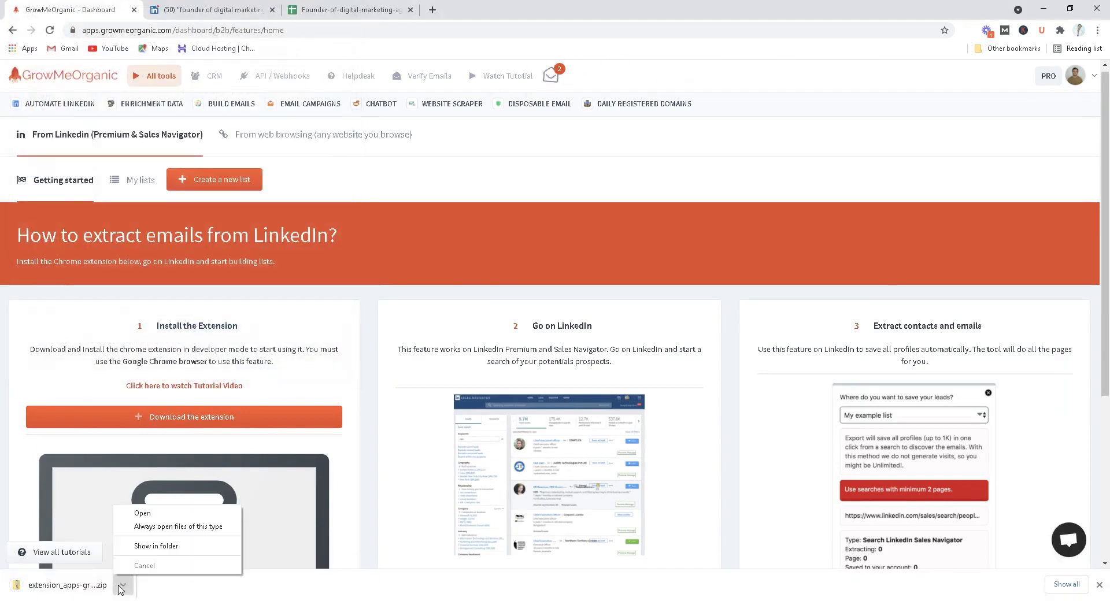
- Extract the GrowMeOrganic extension zip into its own folder in Demo, then close Explorer
click(172, 550)
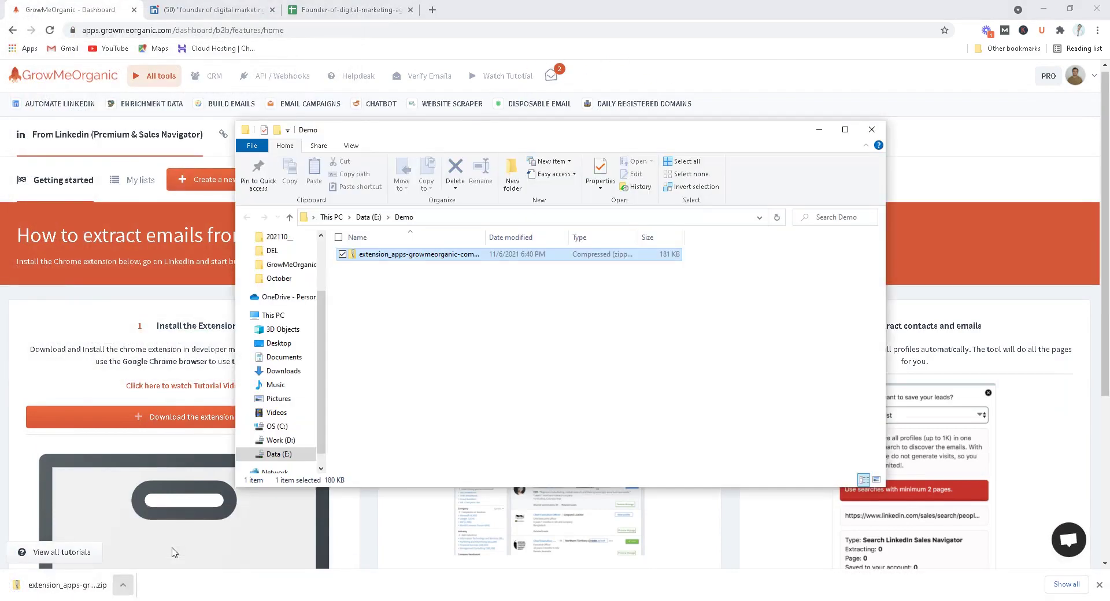
right_click(491, 257)
click(445, 339)
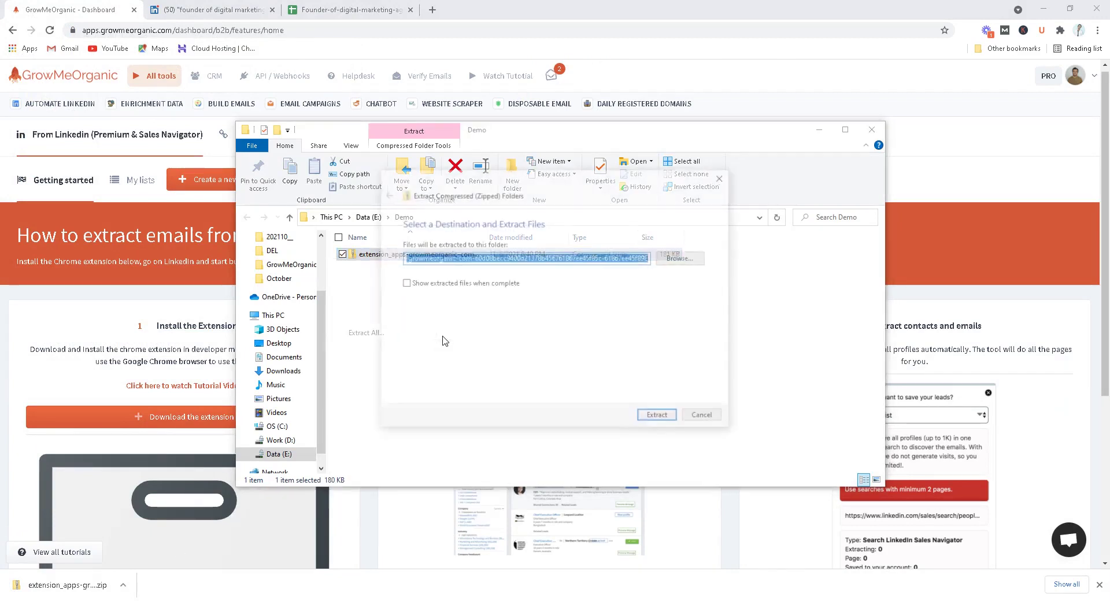
click(652, 415)
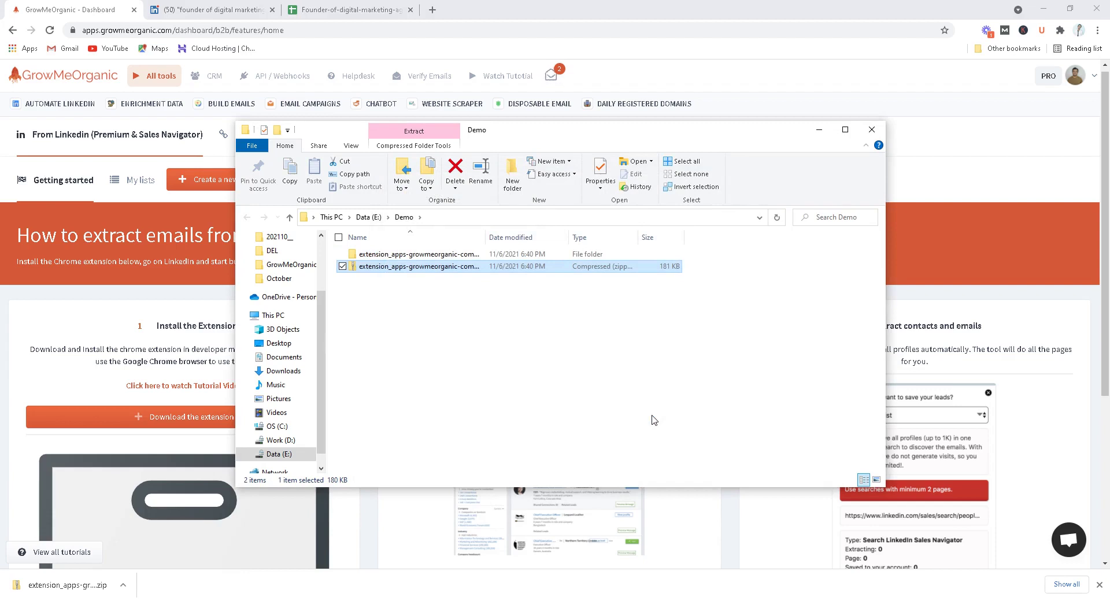
click(925, 91)
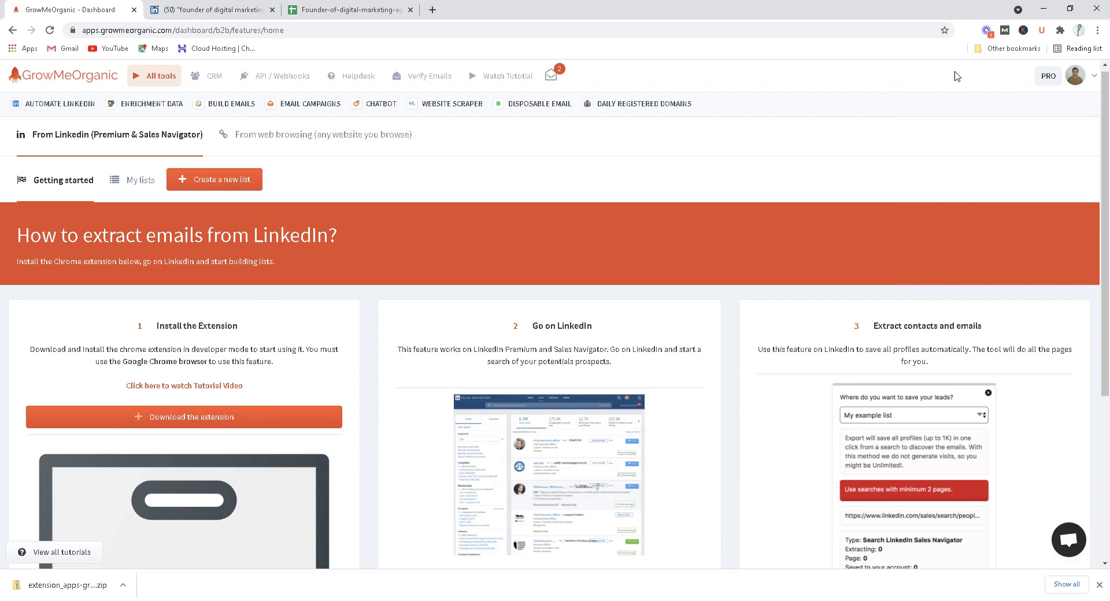
- Turn on Developer mode and load the extracted GrowMeOrganic folder as an unpacked extension
click(1059, 30)
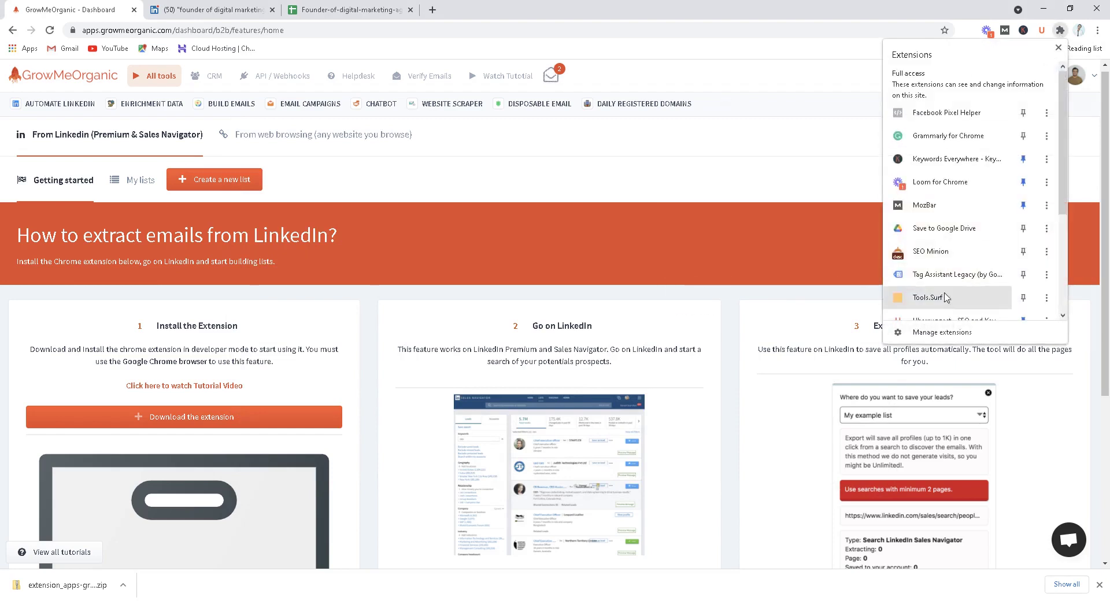
scroll(942, 313, down, 1)
click(939, 332)
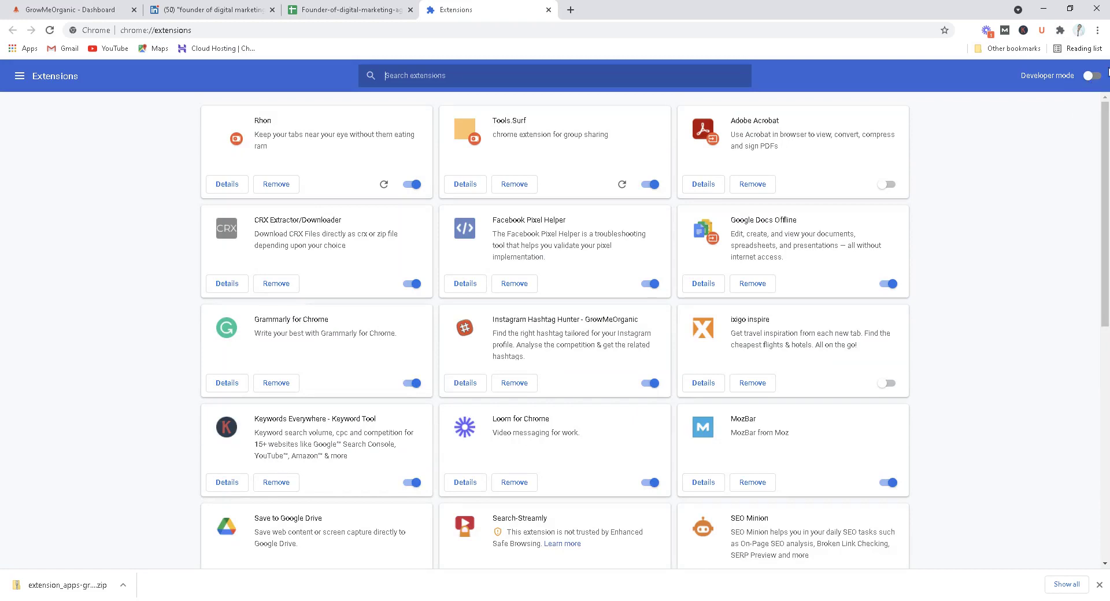
click(1092, 75)
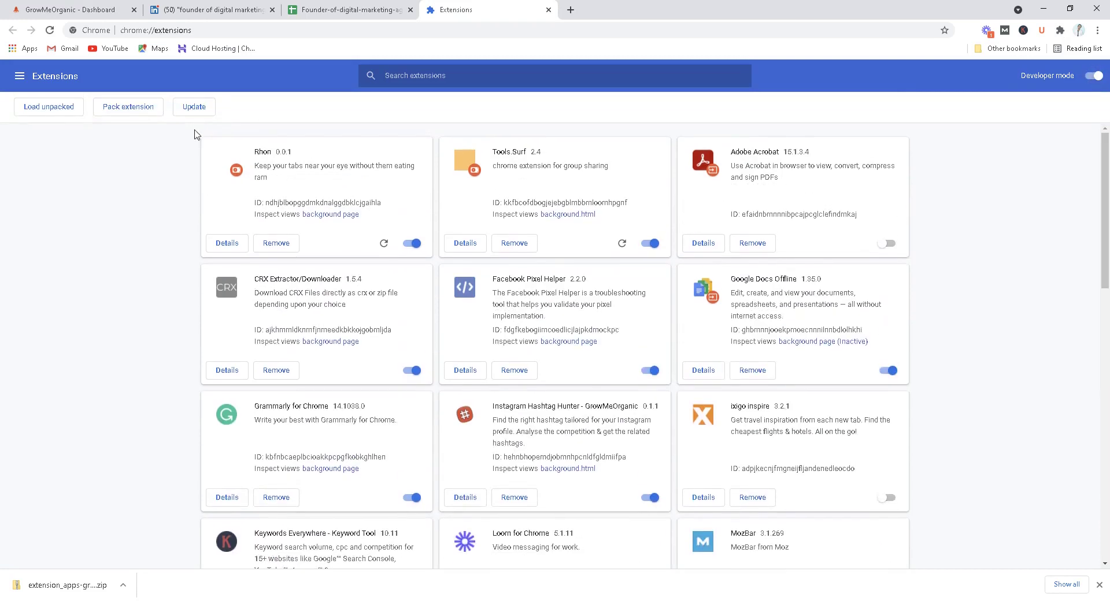
click(61, 110)
click(154, 90)
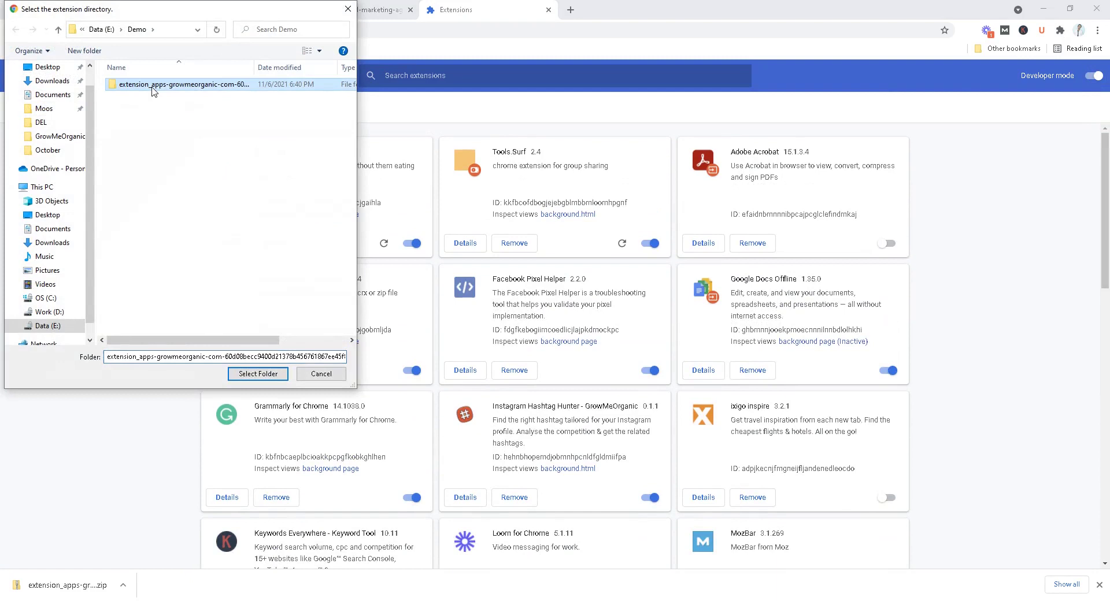
click(256, 374)
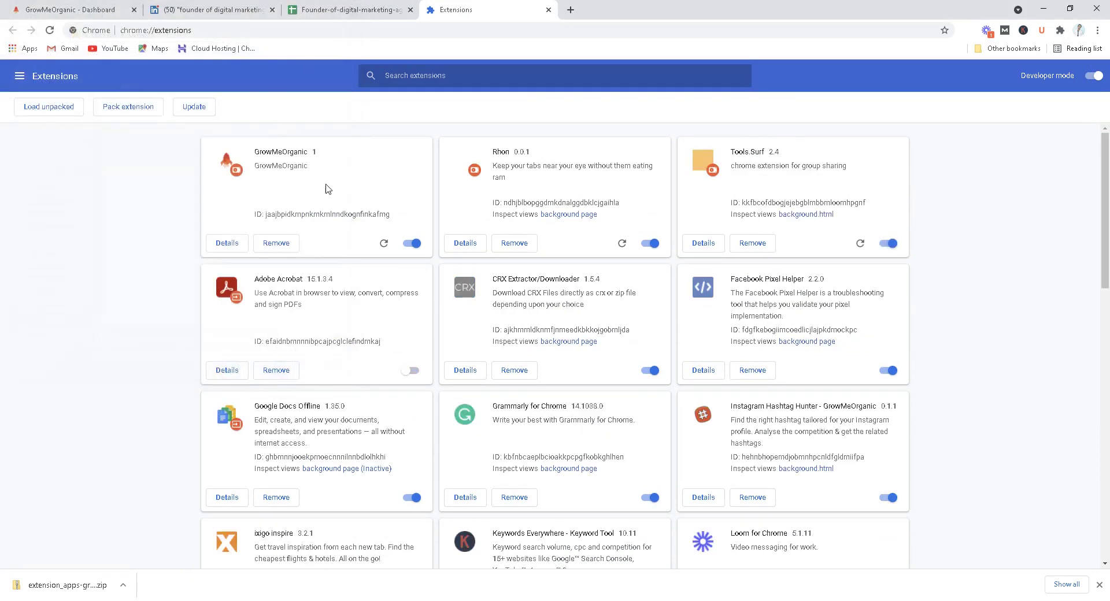
- Pin GrowMeOrganic to the toolbar, dismiss the downloads bar and return to LinkedIn
click(1060, 30)
click(1022, 183)
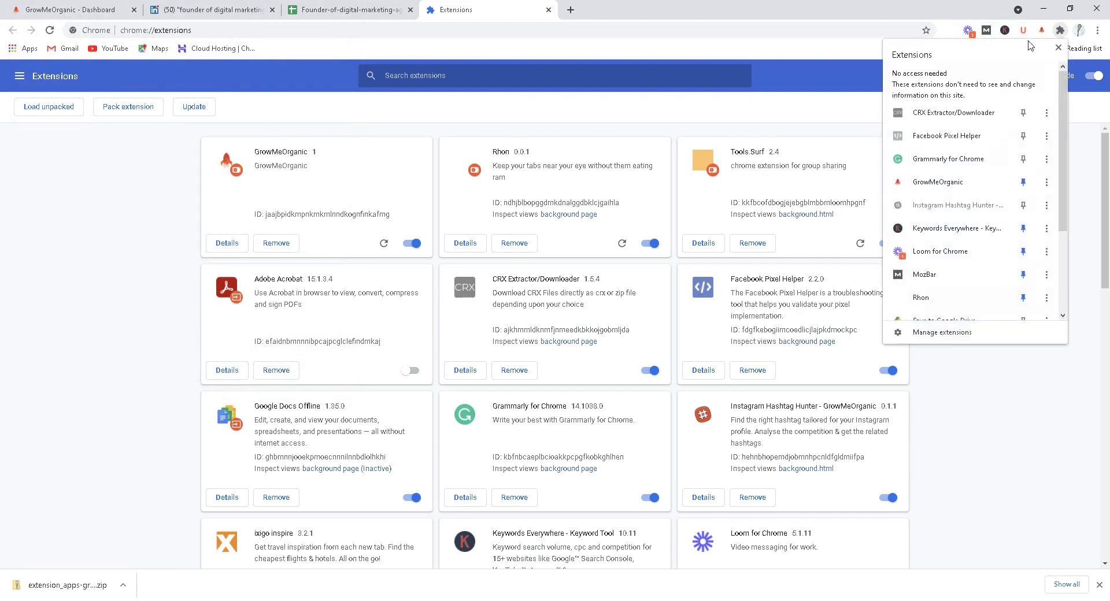
click(1011, 425)
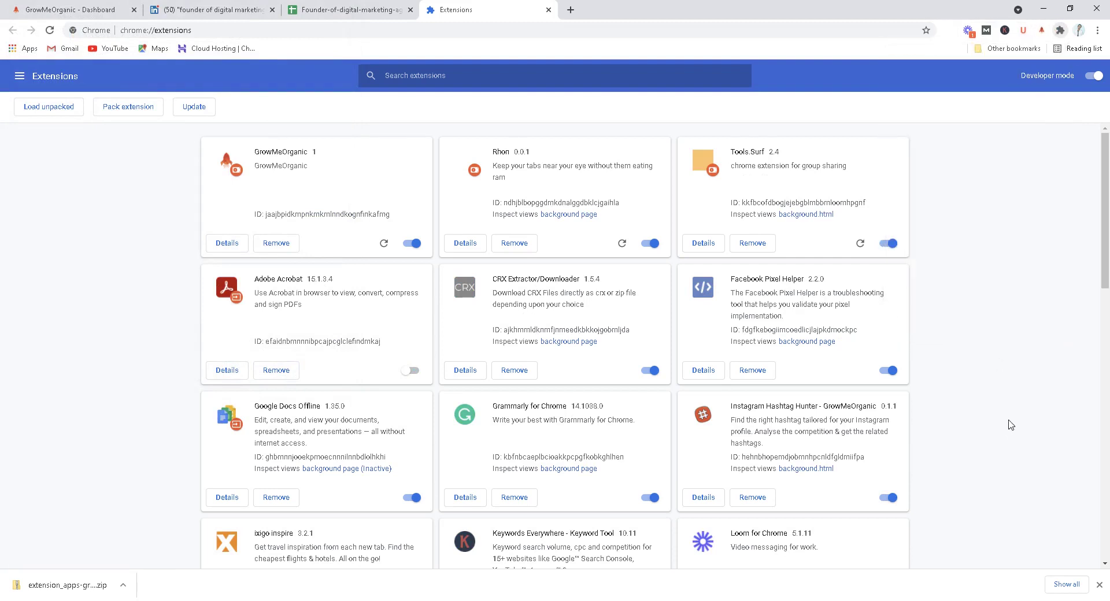
click(1100, 585)
click(208, 10)
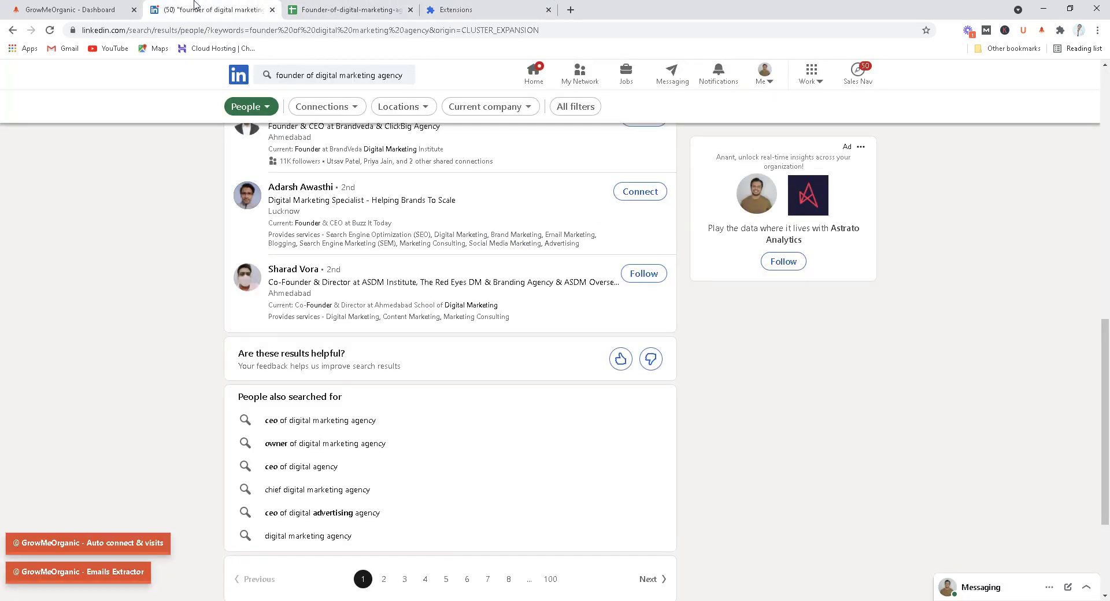
- Replace the LinkedIn search query with 'cmo' and run the people search
scroll(283, 198, up, 15)
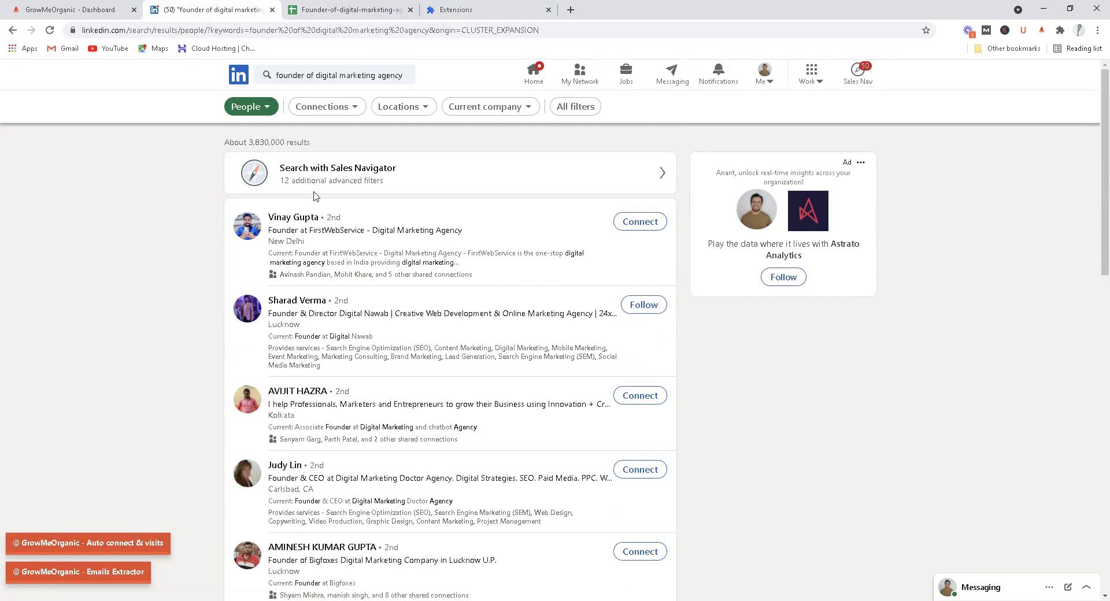
click(338, 74)
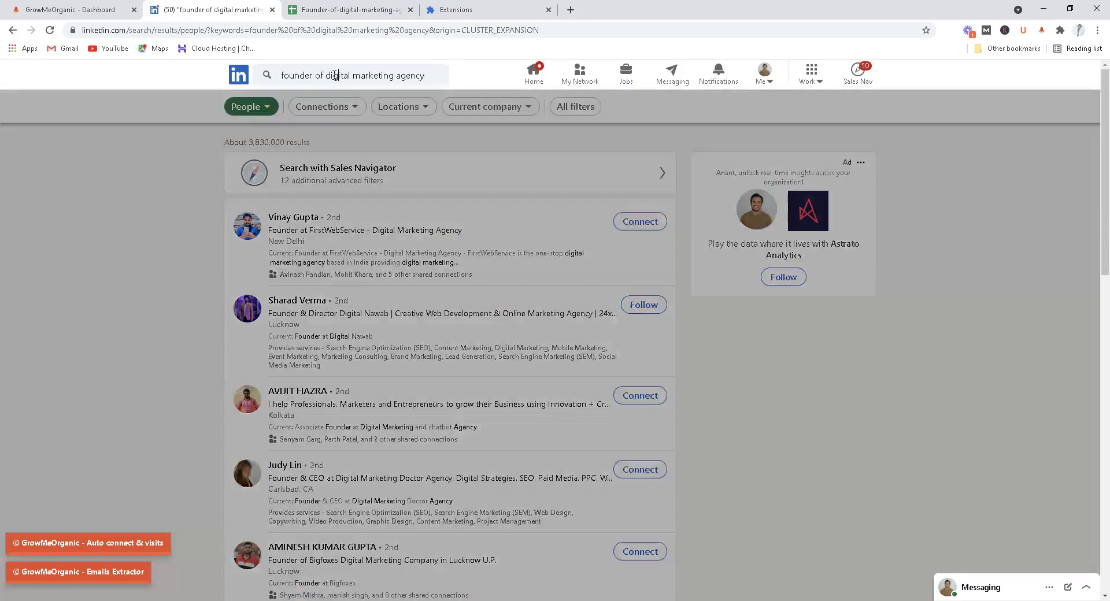
key(ctrl+a)
text(cmo)
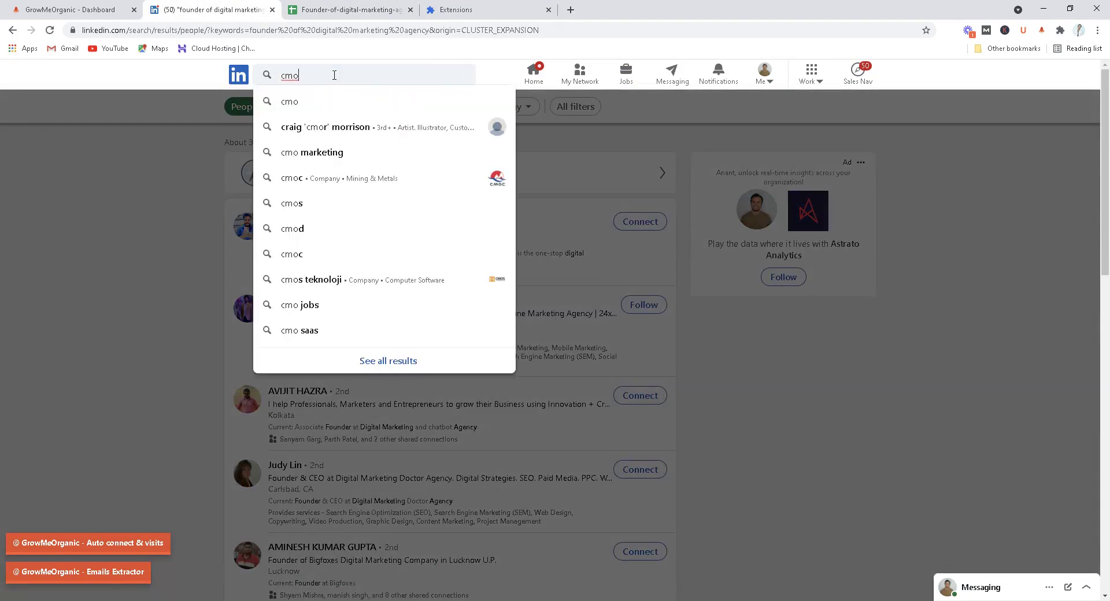
key(Return)
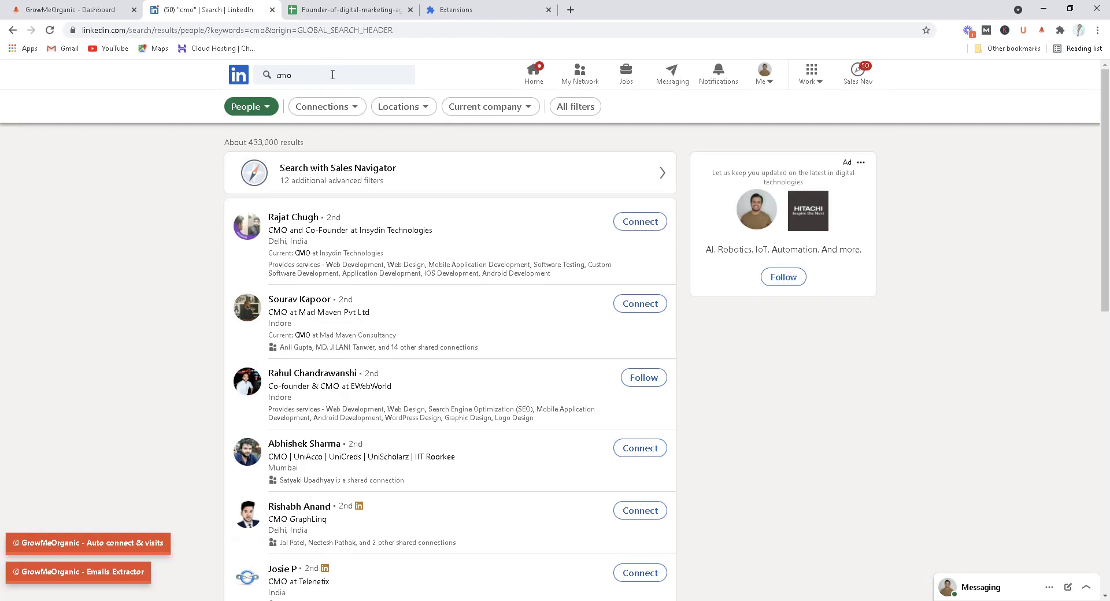
click(254, 115)
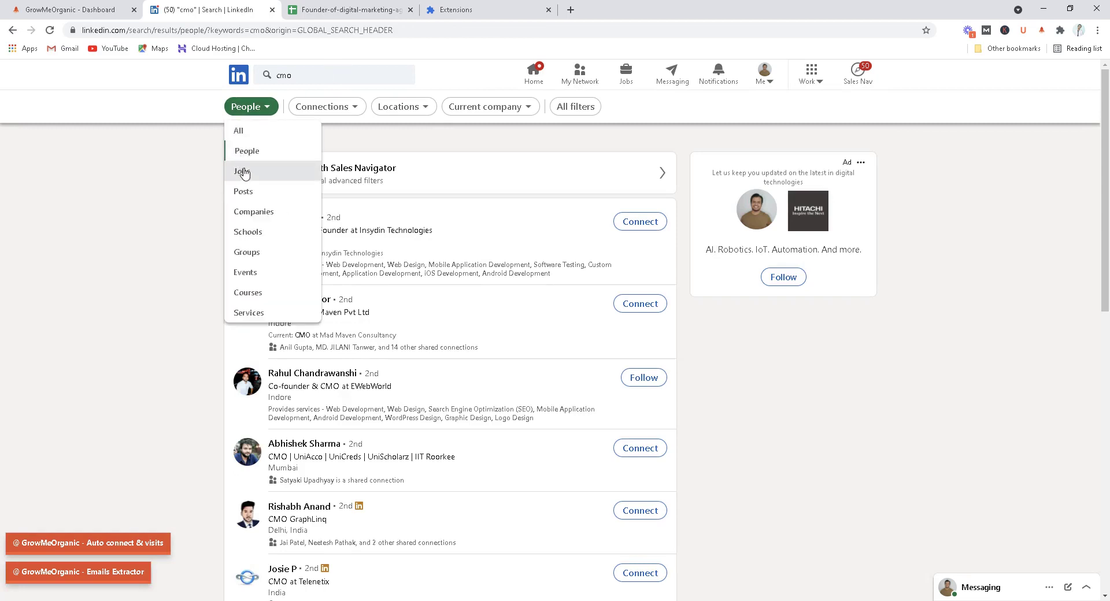
click(201, 226)
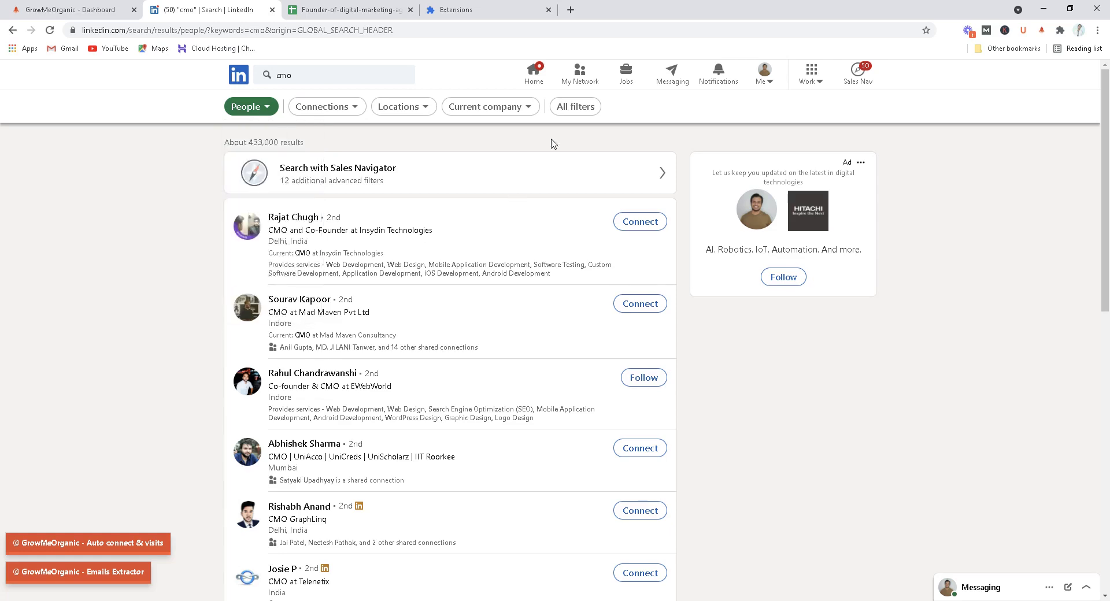
- Filter to United States and IT & Services, Computer Software, Marketing & Advertising, Internet industries
click(575, 106)
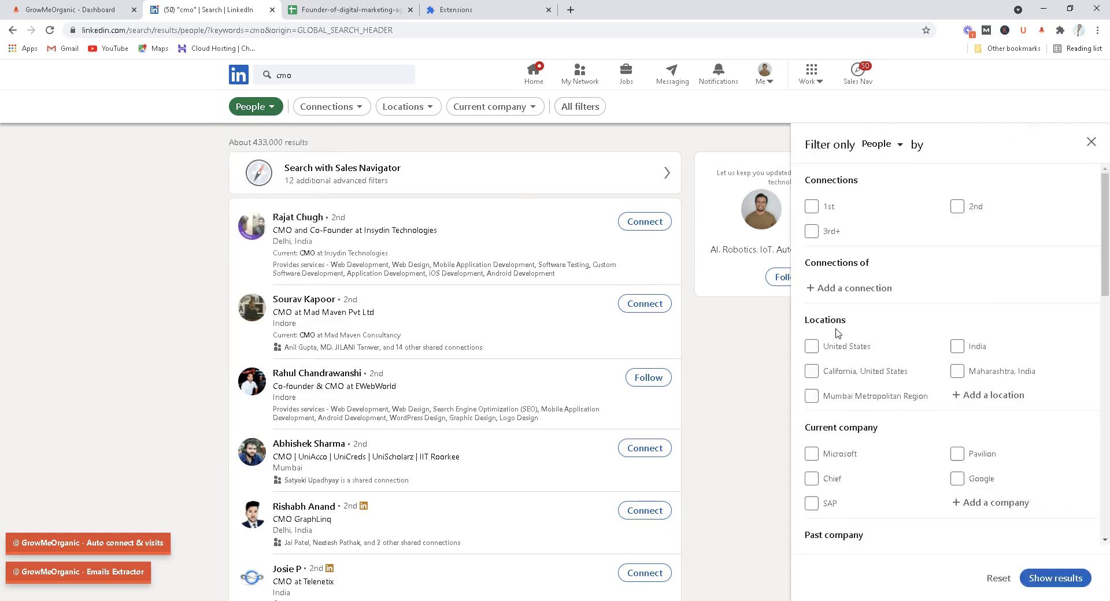
click(811, 347)
scroll(811, 349, down, 5)
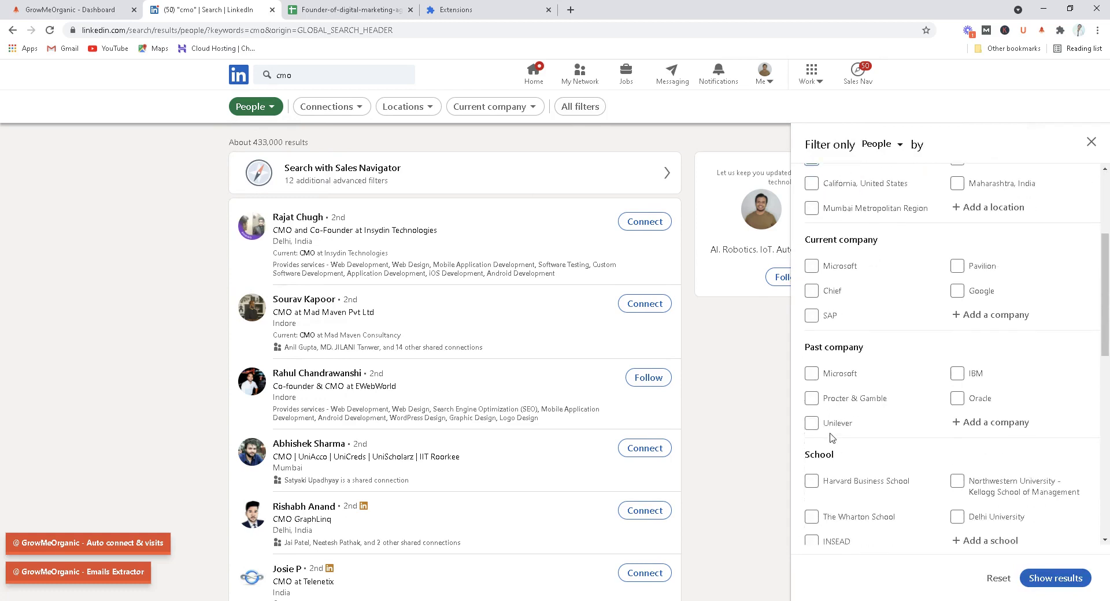
scroll(840, 444, down, 2)
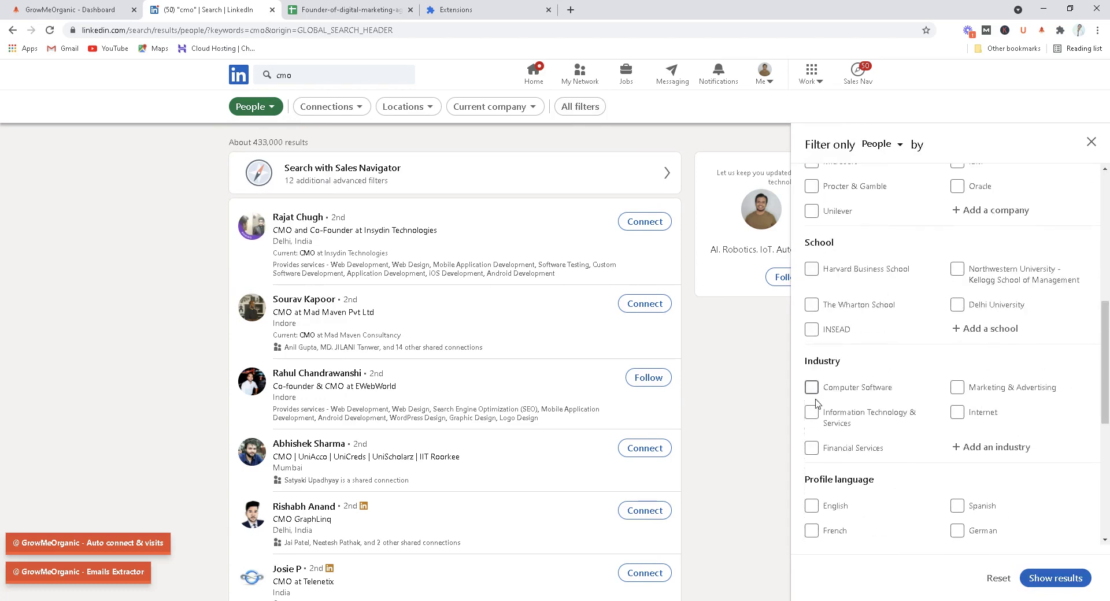
click(811, 412)
click(811, 390)
click(957, 389)
click(956, 412)
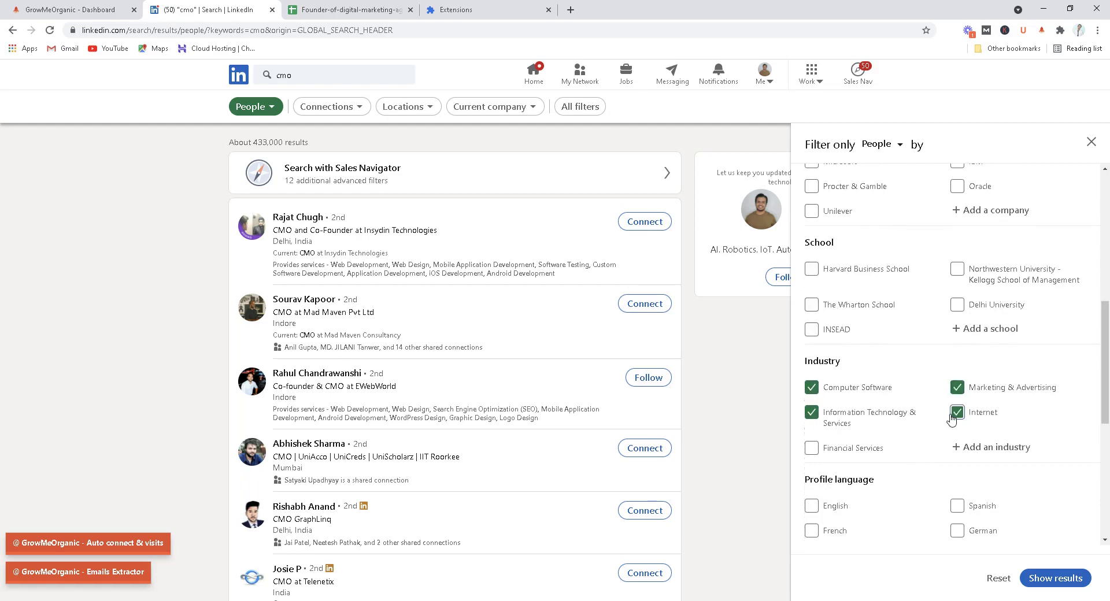
scroll(952, 418, down, 4)
scroll(939, 498, down, 2)
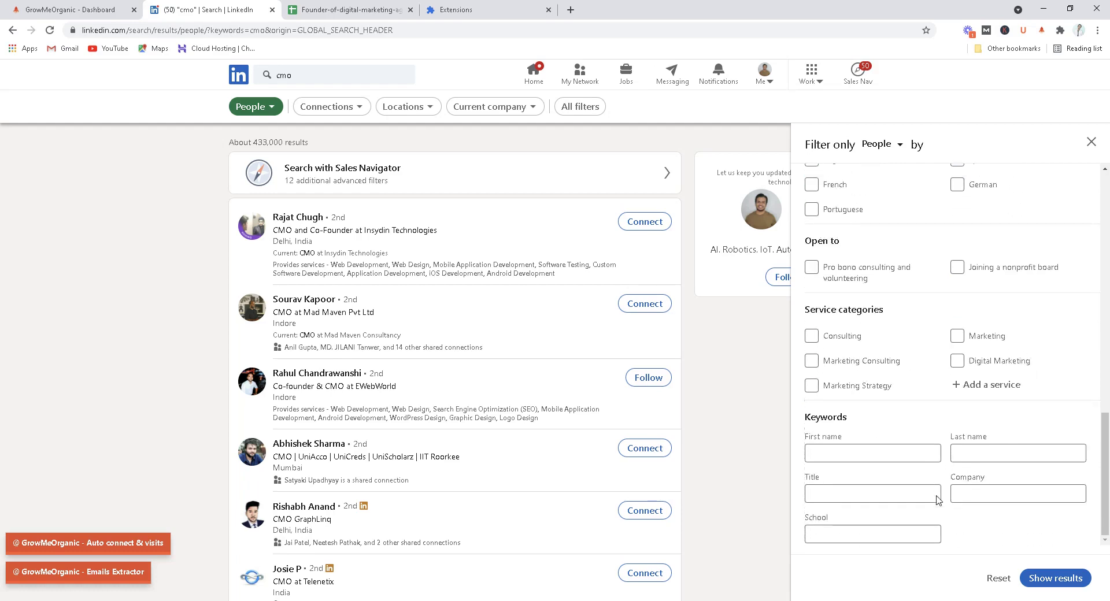
- Carry the filtered 'cmo' search into Sales Navigator and browse its 48K+ leads
click(1056, 579)
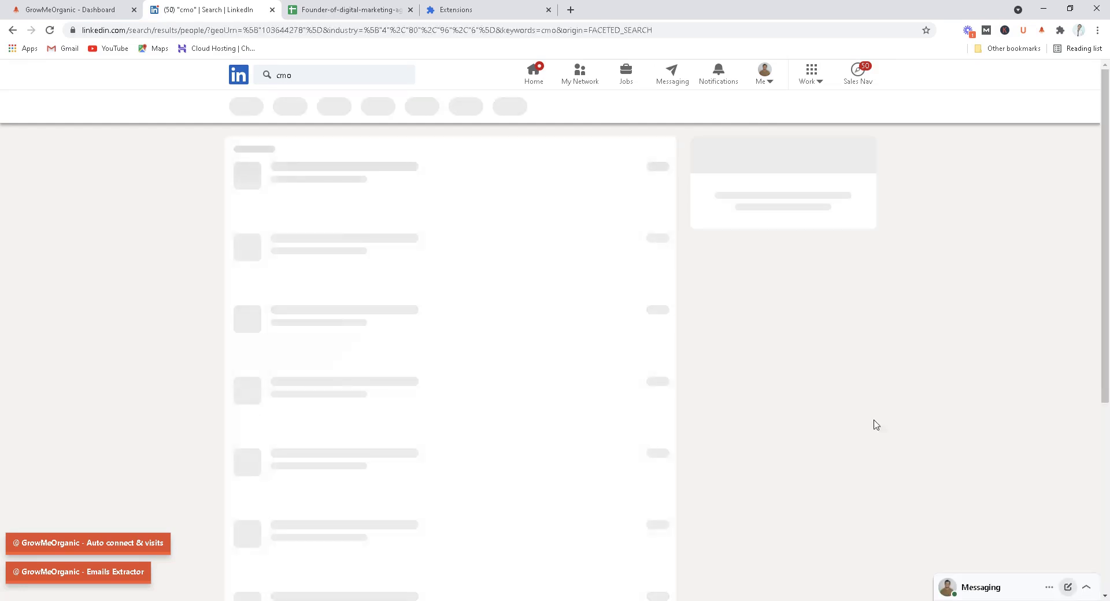
scroll(528, 258, down, 12)
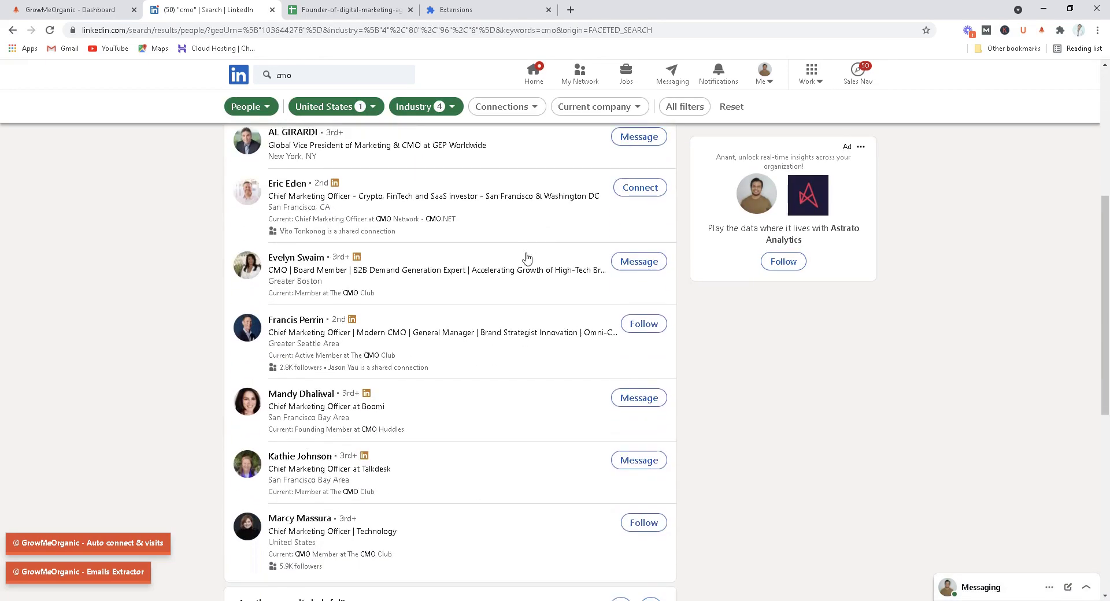
scroll(526, 256, up, 12)
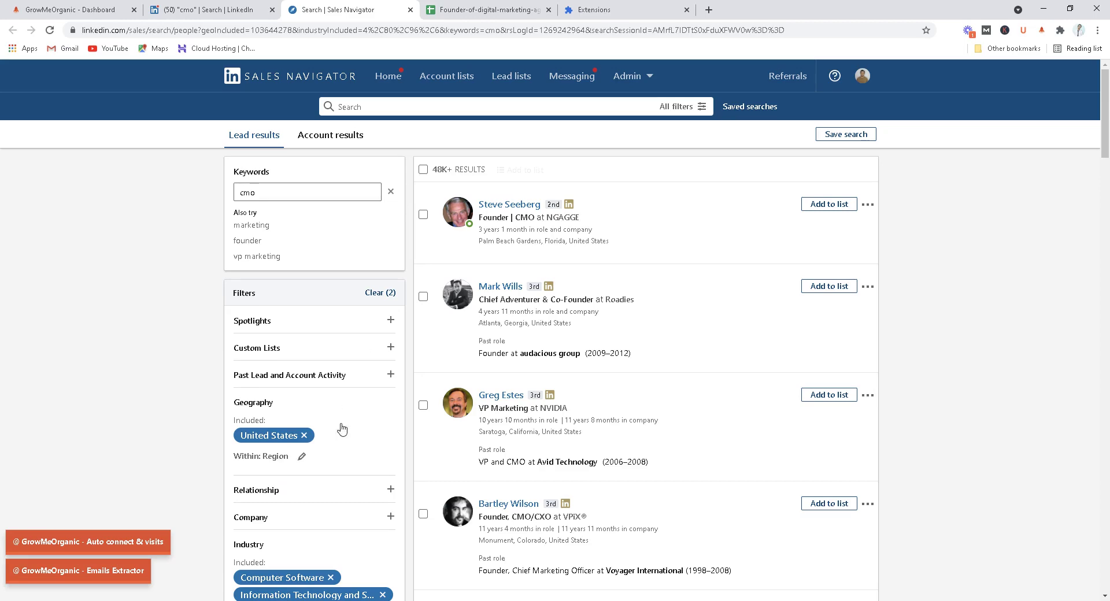
scroll(336, 476, down, 3)
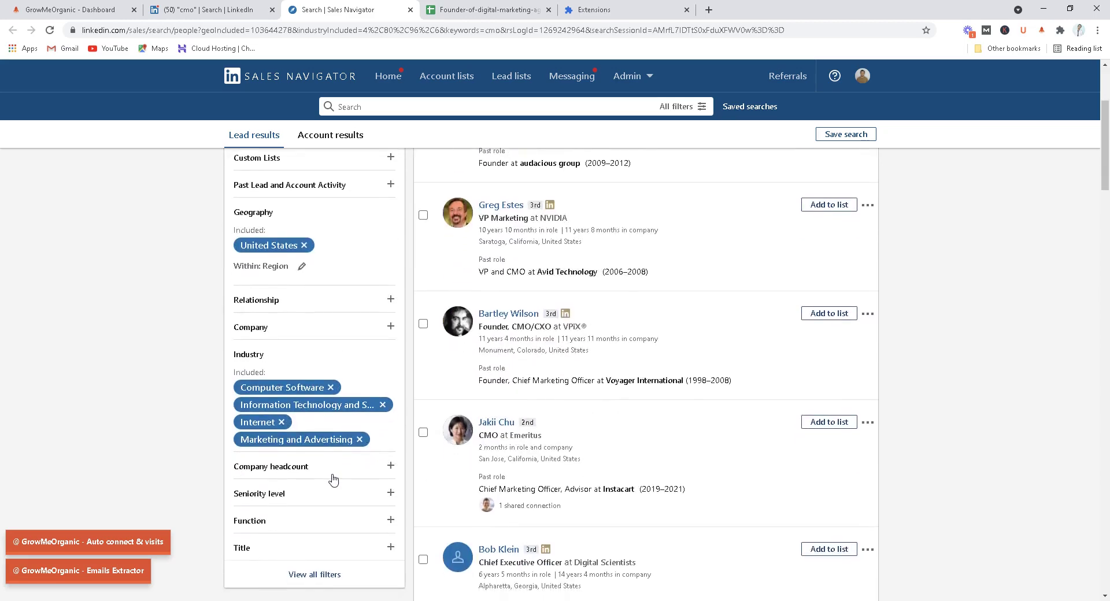
- Expand Company headcount, Seniority level and Title, then bring up all lead filters
click(335, 475)
scroll(335, 475, down, 4)
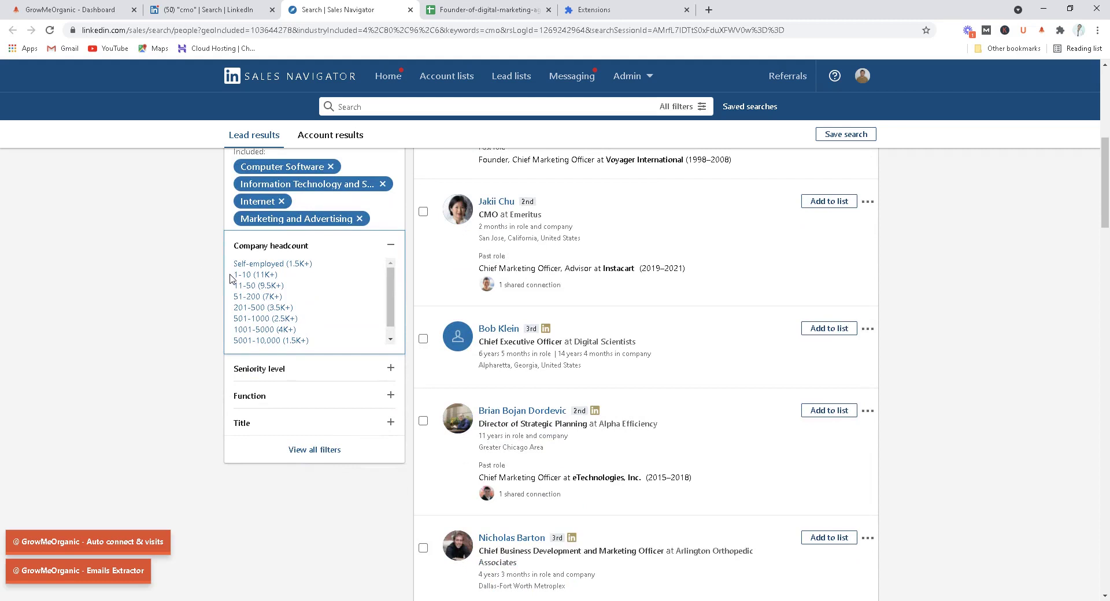
click(254, 372)
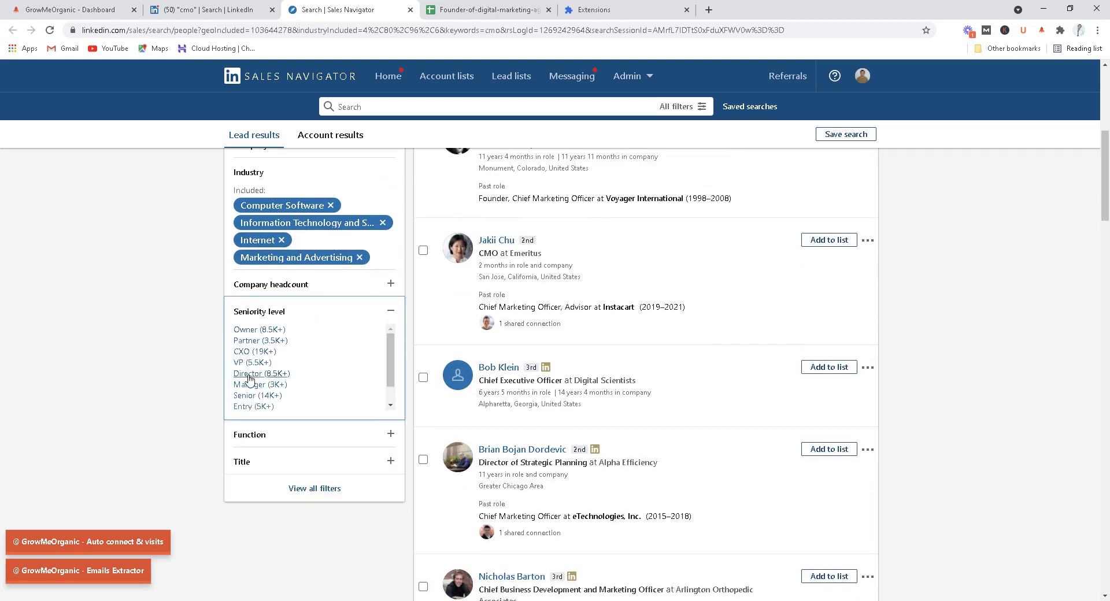
click(245, 459)
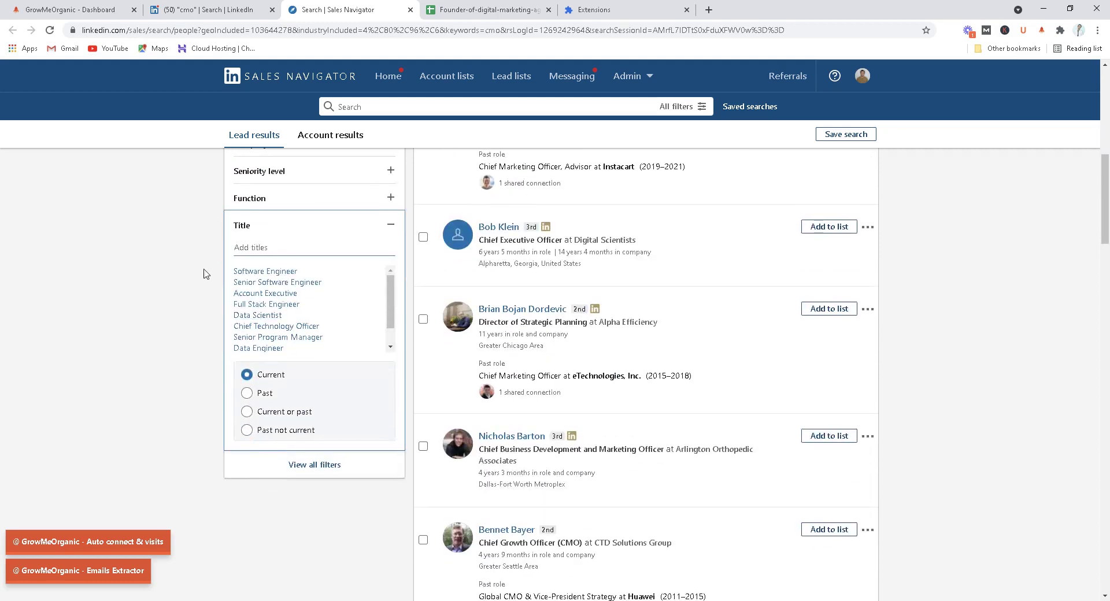
click(300, 467)
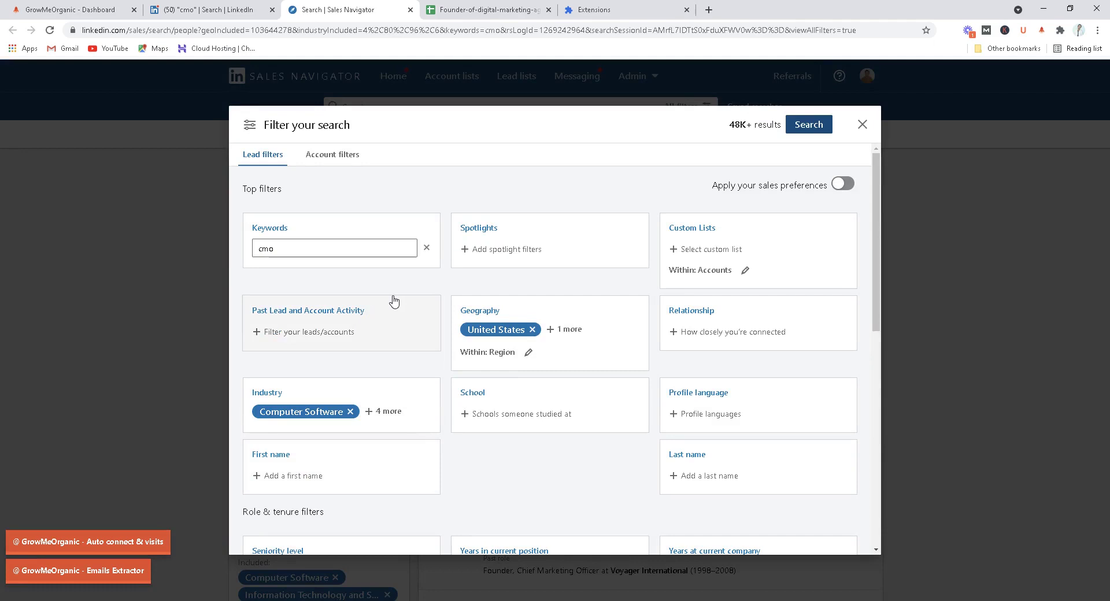
scroll(520, 410, down, 3)
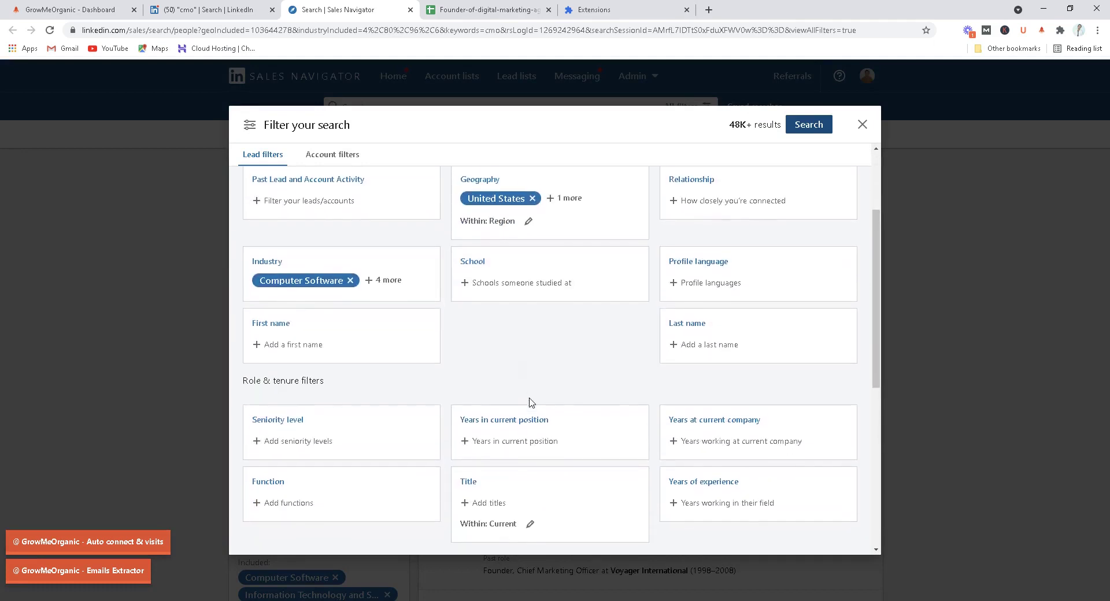
scroll(530, 402, down, 1)
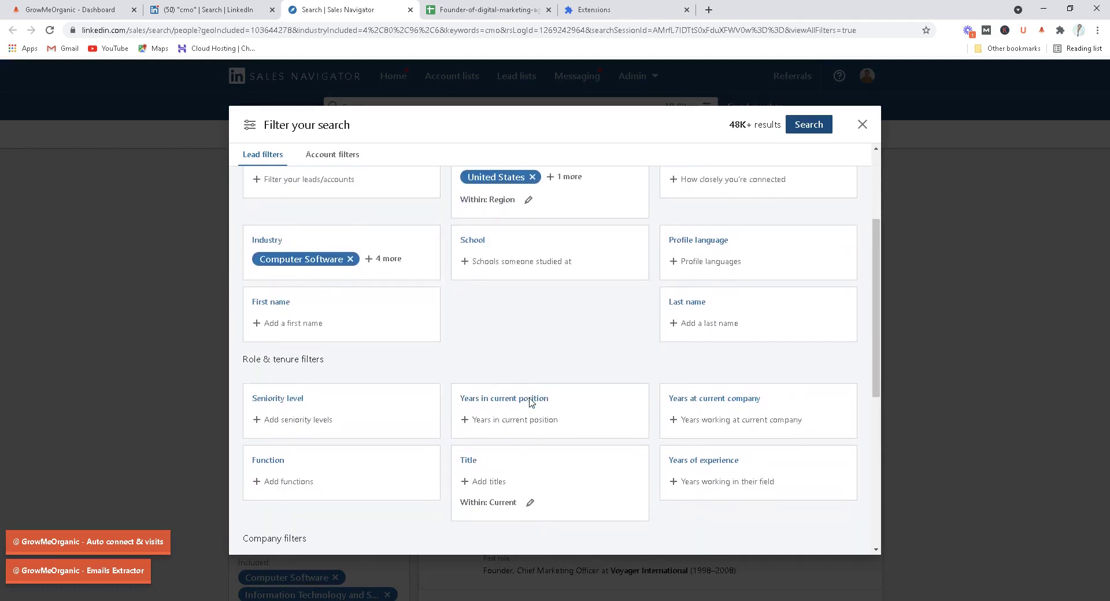
scroll(530, 402, down, 6)
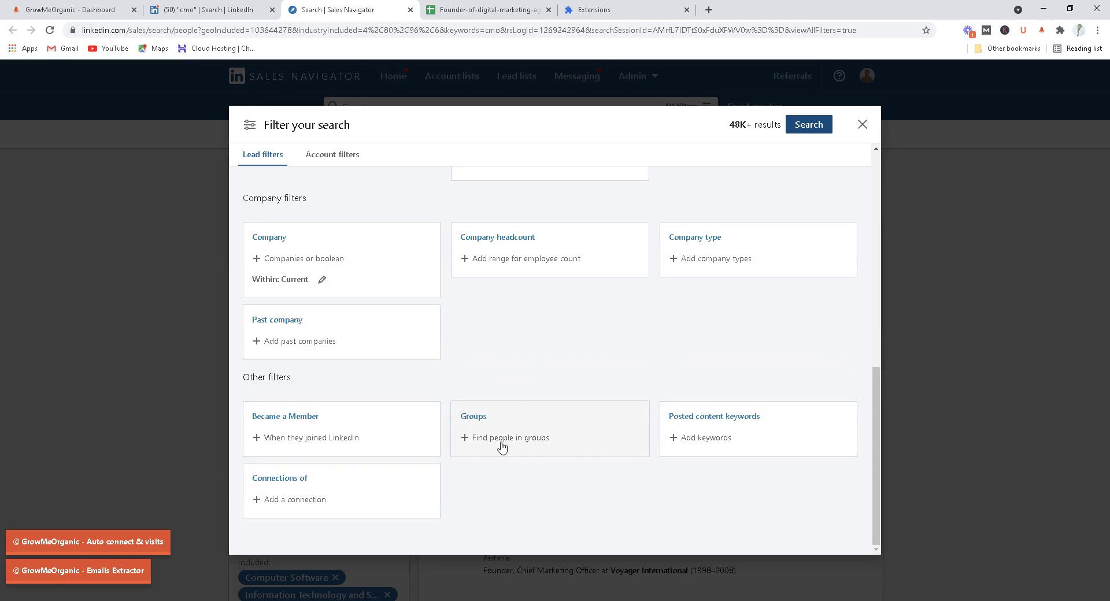
- Search LinkedIn for 'sales' and open The Sales Association group page (105,060 members)
click(238, 9)
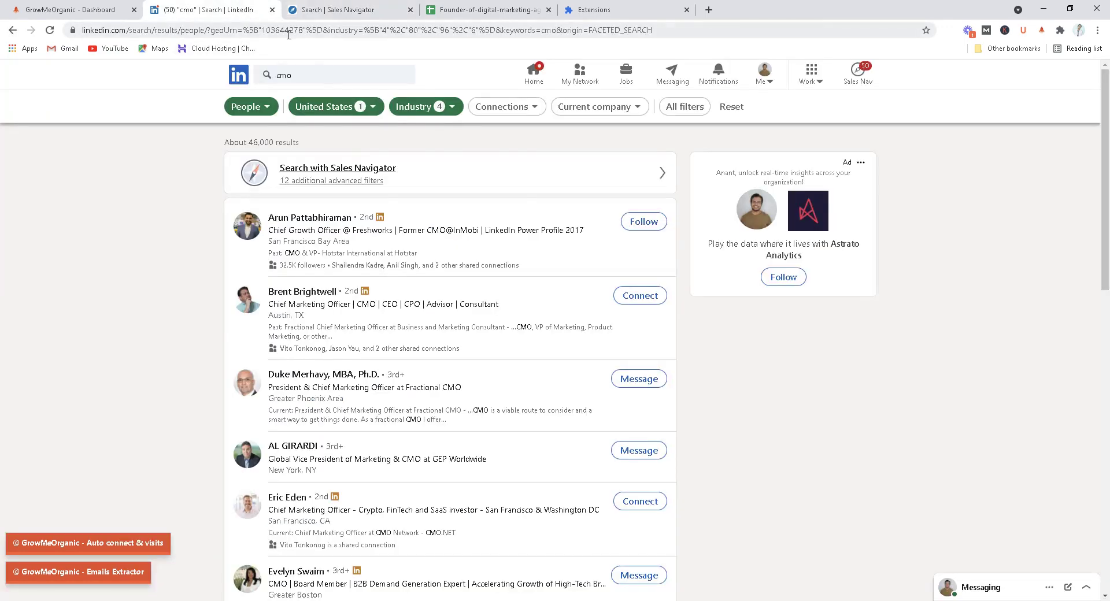
click(330, 80)
text(sales)
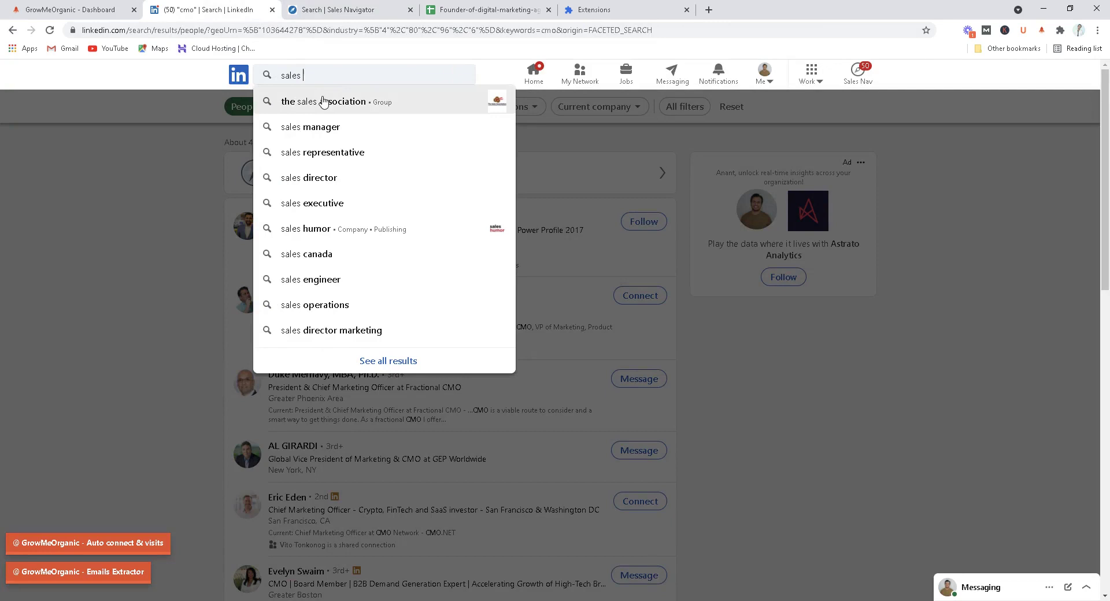
click(319, 102)
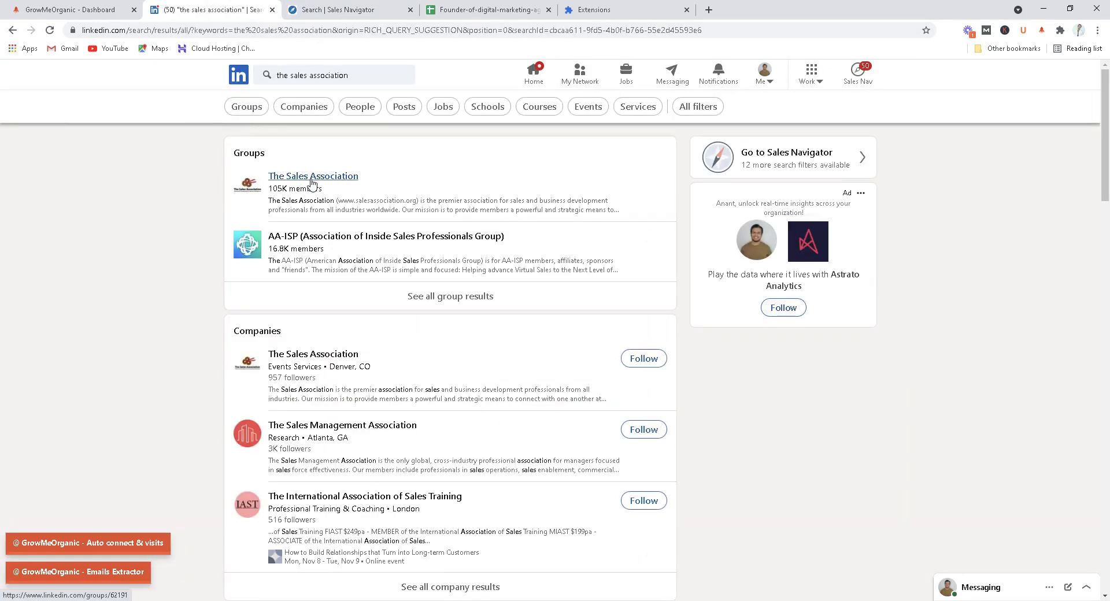
click(312, 181)
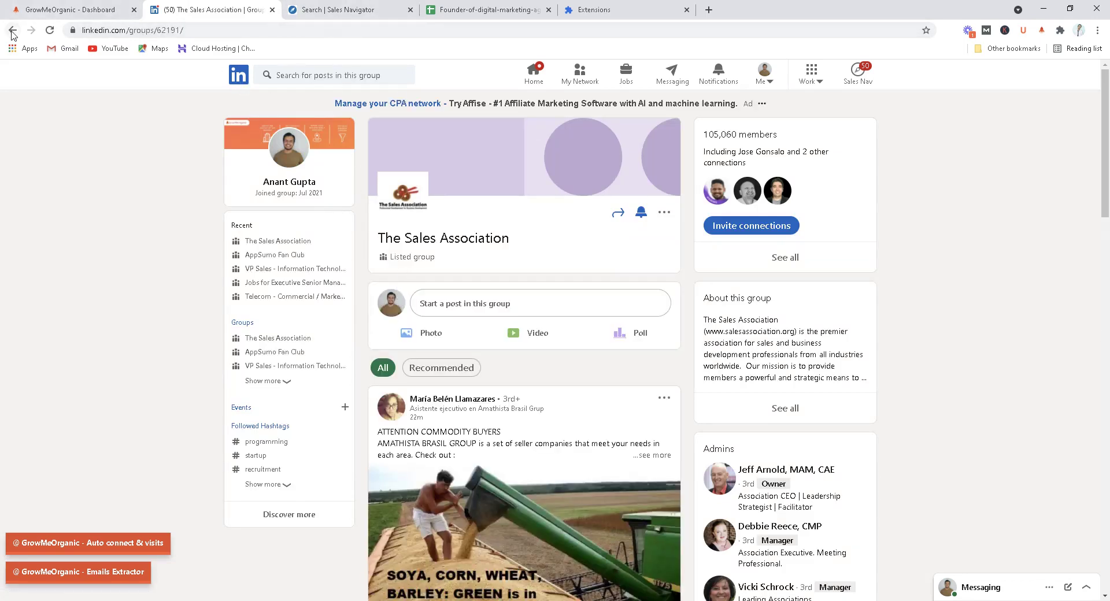
- Look at the Groups and Spotlights cards in the Sales Navigator lead filter panel
click(335, 10)
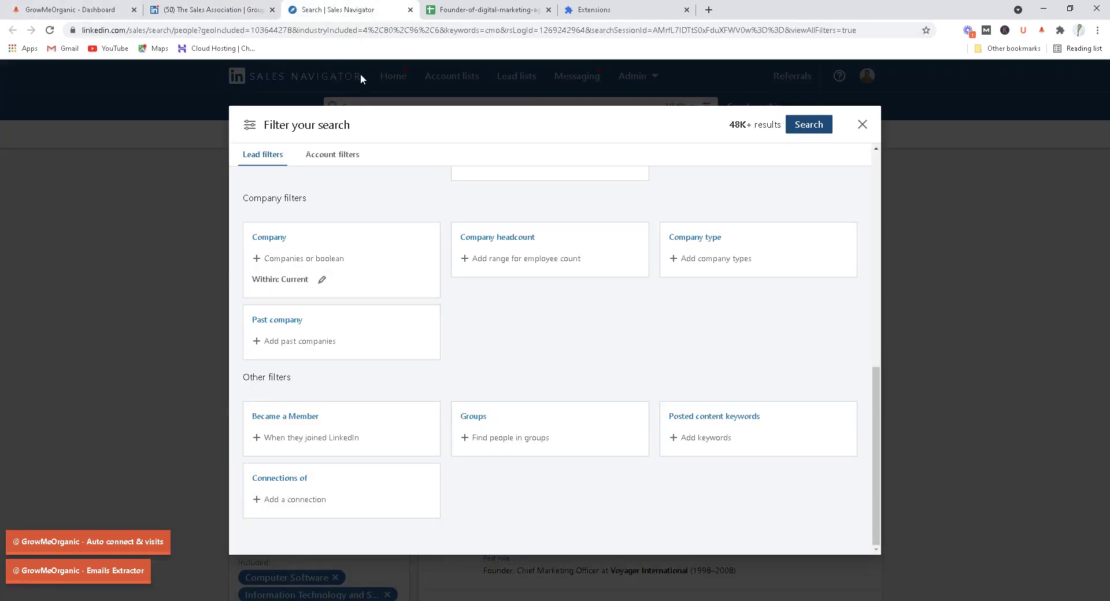
click(483, 437)
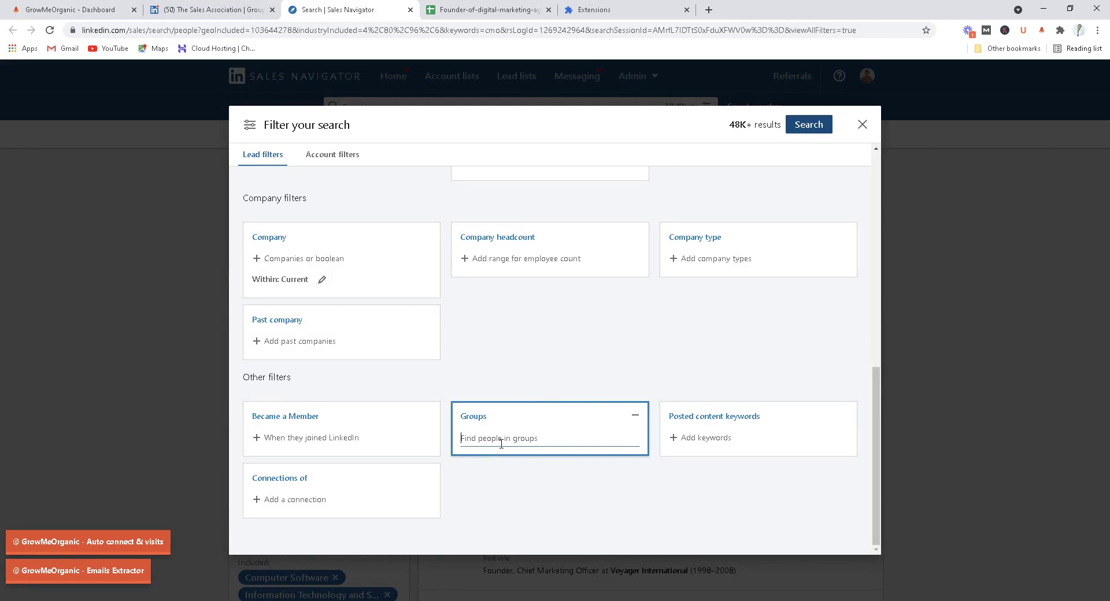
scroll(439, 416, up, 1)
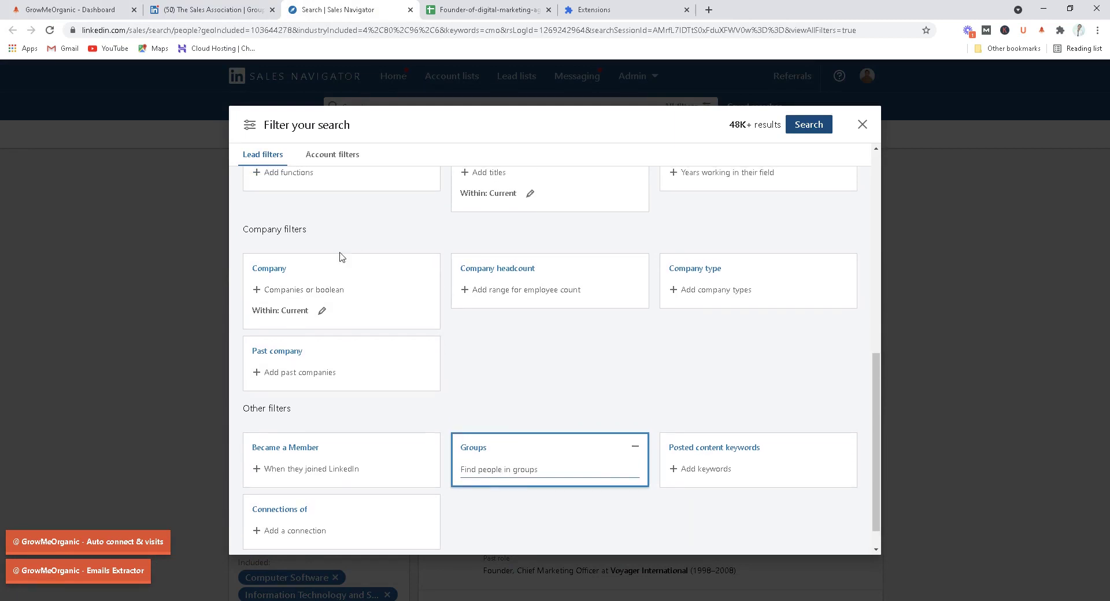
scroll(547, 351, up, 2)
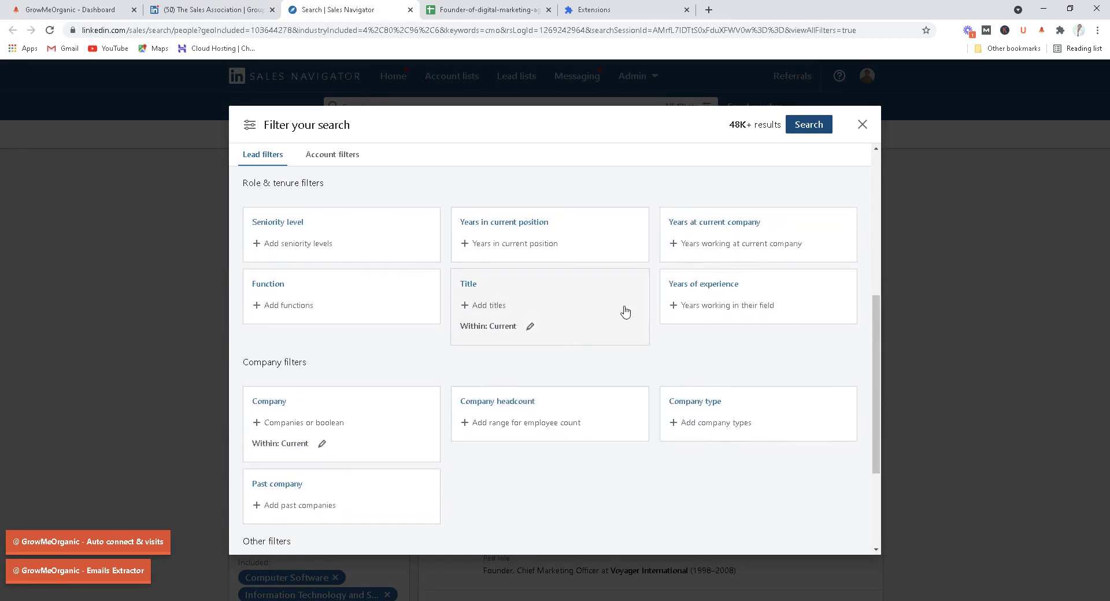
scroll(701, 312, up, 2)
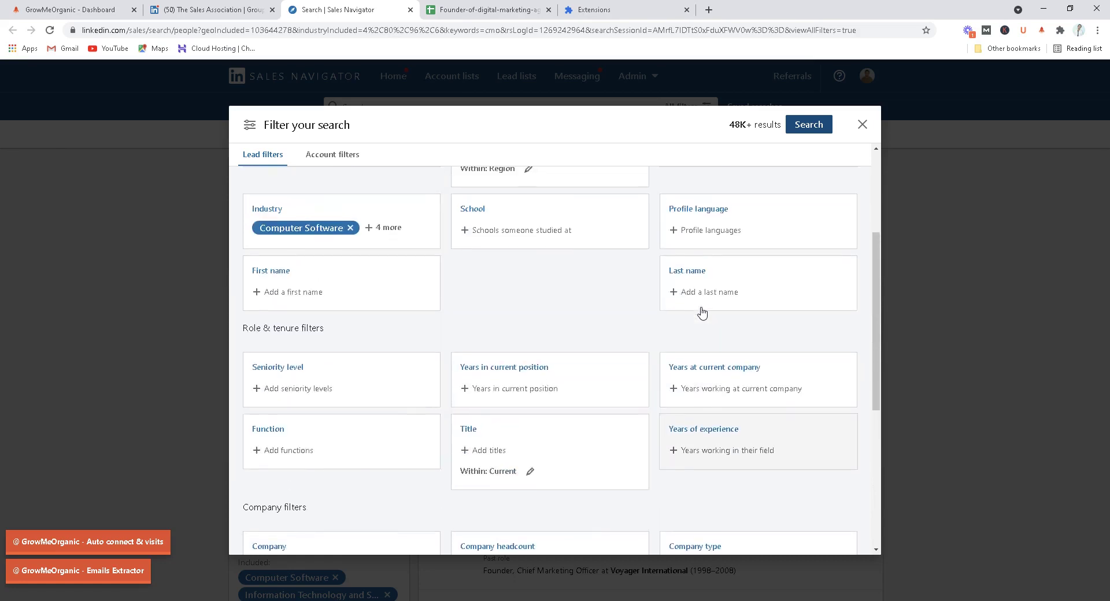
scroll(703, 312, up, 3)
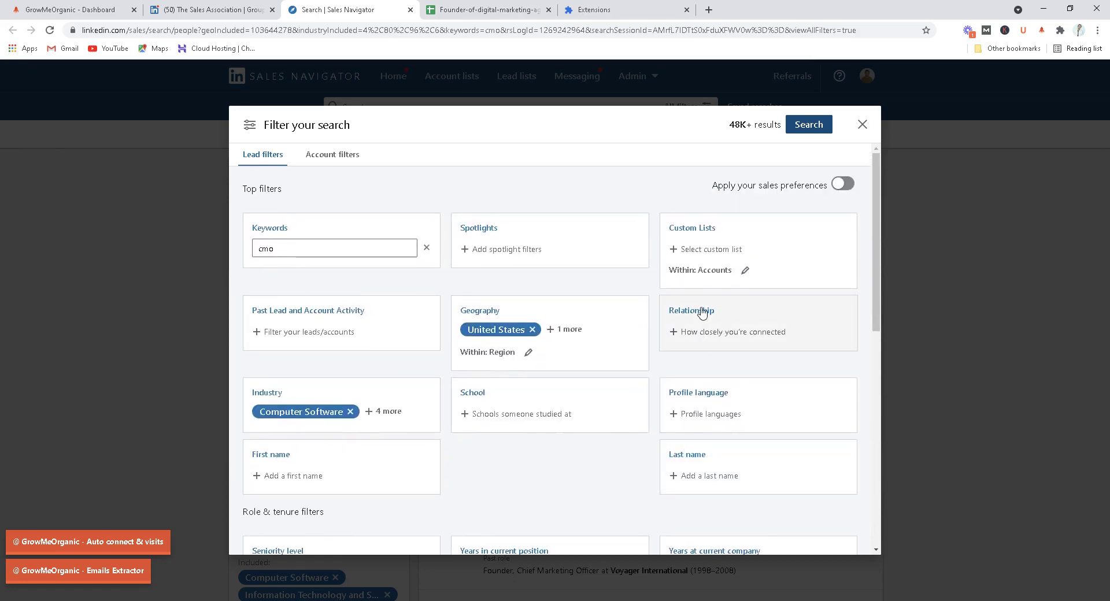
click(526, 242)
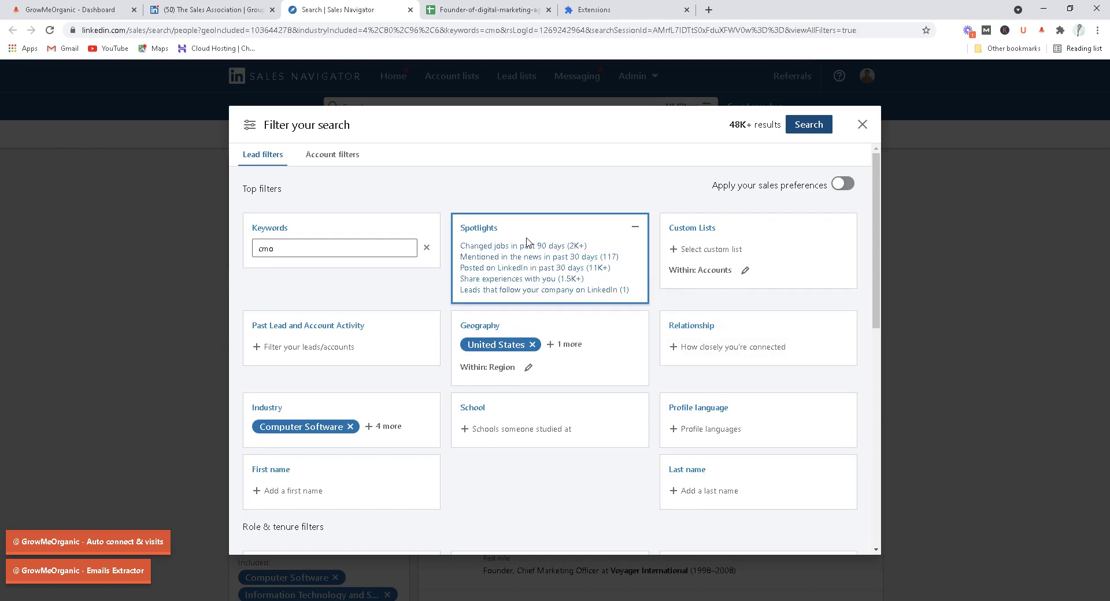
- Glance at The Sales Association group, then close the lead filter dialog
click(211, 8)
click(338, 7)
click(859, 123)
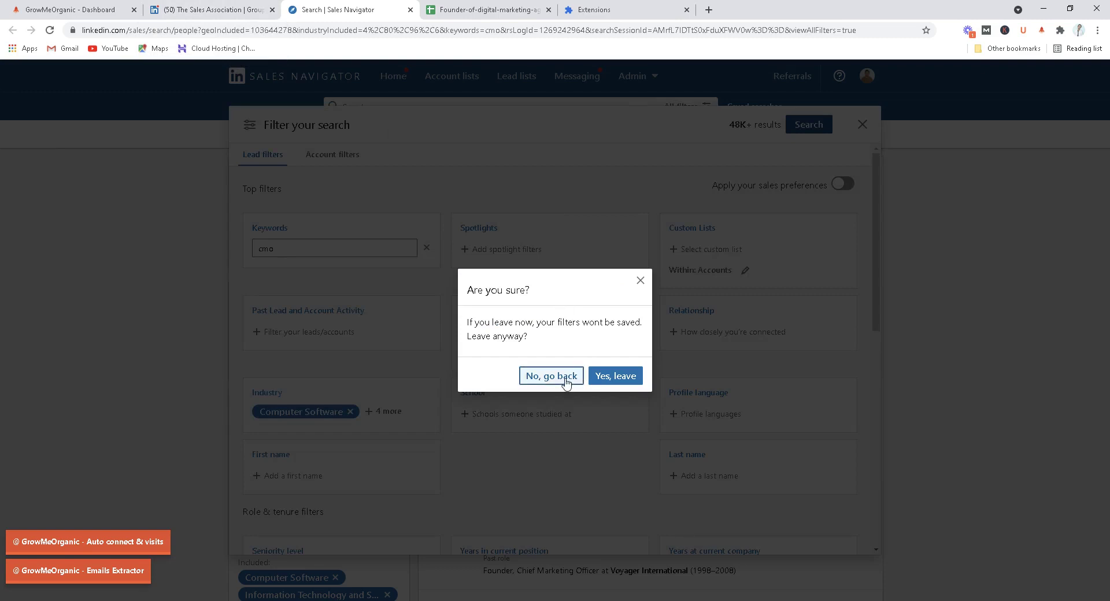
- Confirm leaving Sales Navigator and search 'cmo' within The Sales Association group
click(608, 377)
click(210, 5)
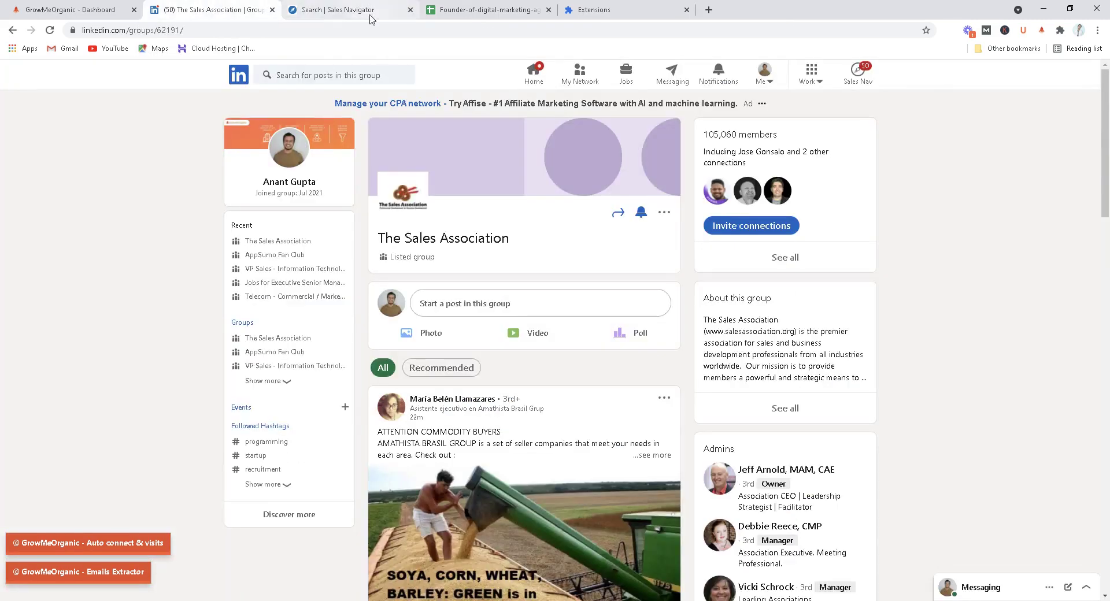
click(357, 75)
text(cmo\)
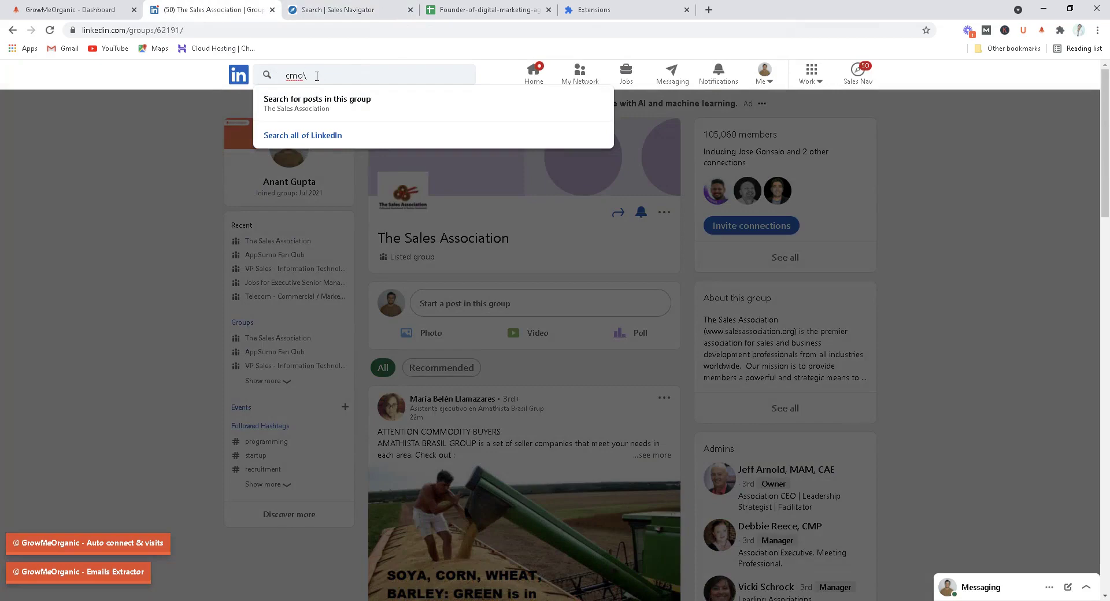
key(BackSpace)
key(Return)
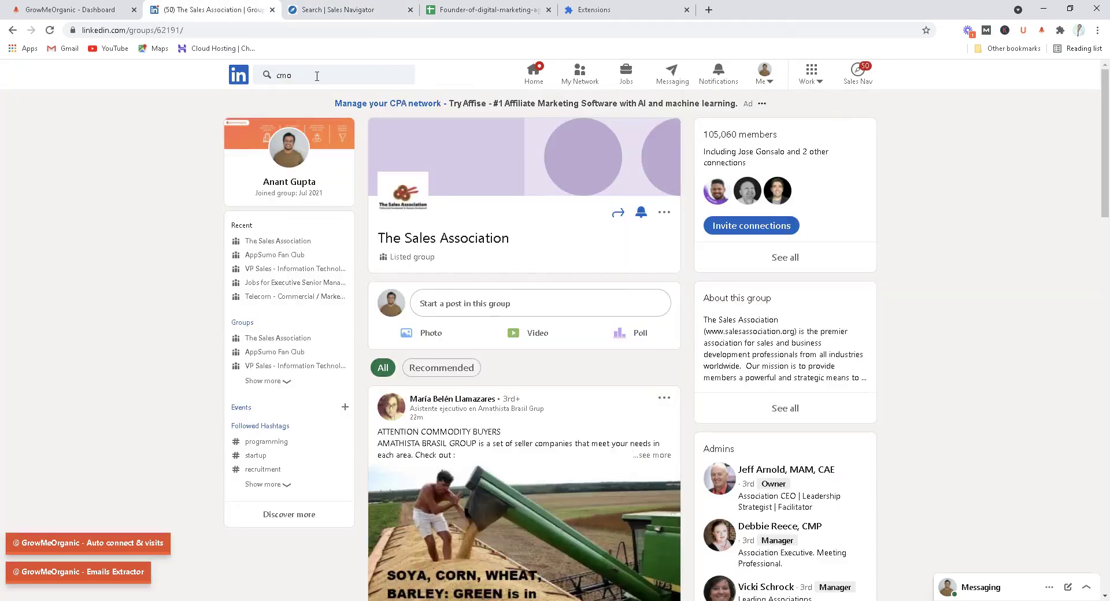
- Rerun the recent 'cmo' search as people results (about 433,000), then return to Sales Navigator
click(238, 75)
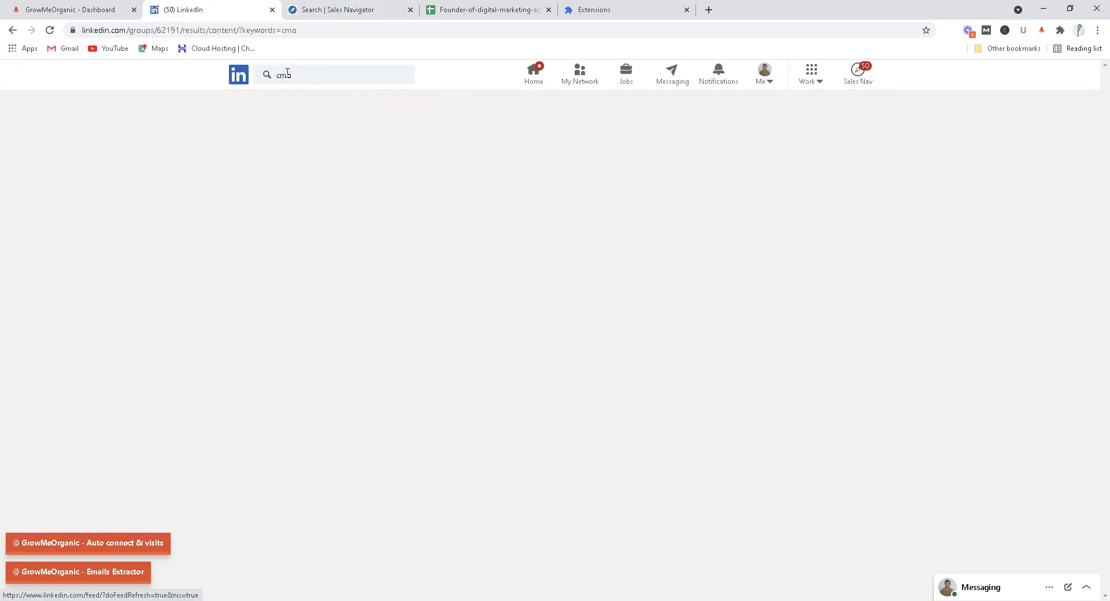
click(308, 76)
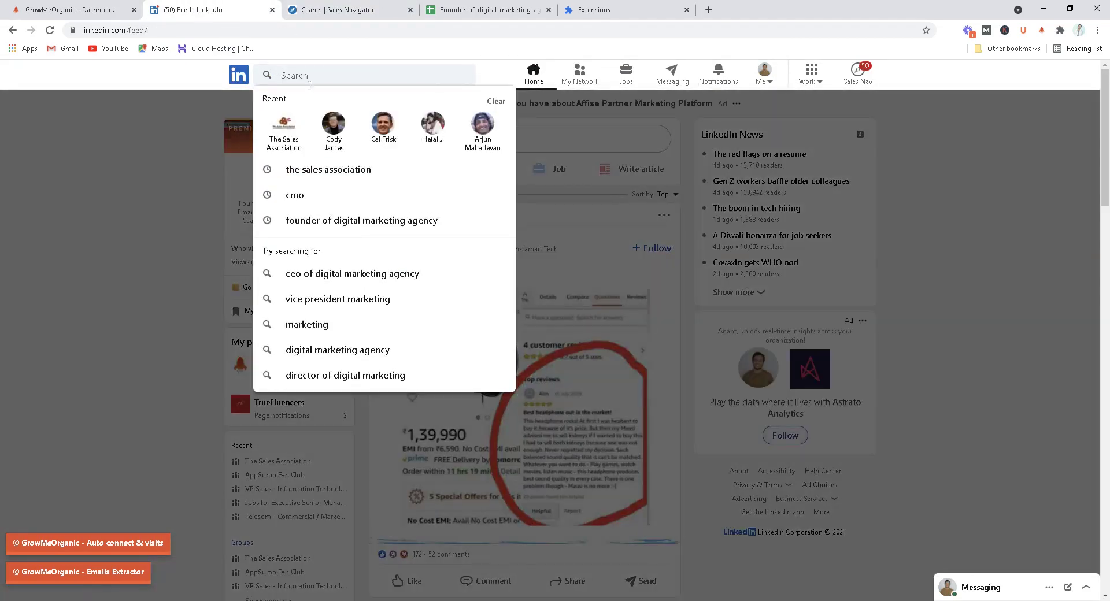
click(308, 195)
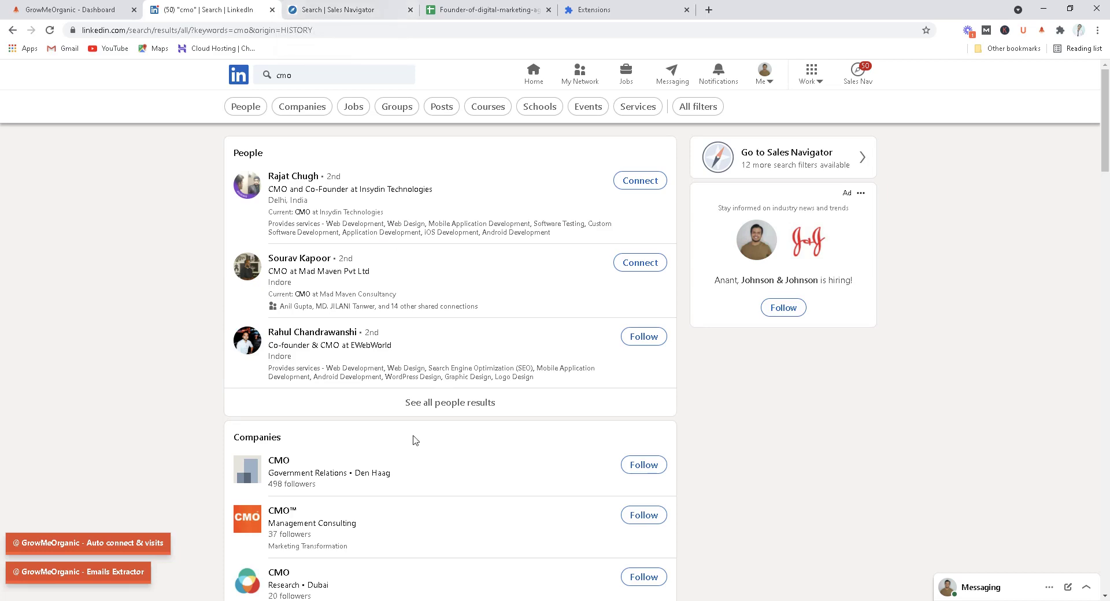
click(437, 411)
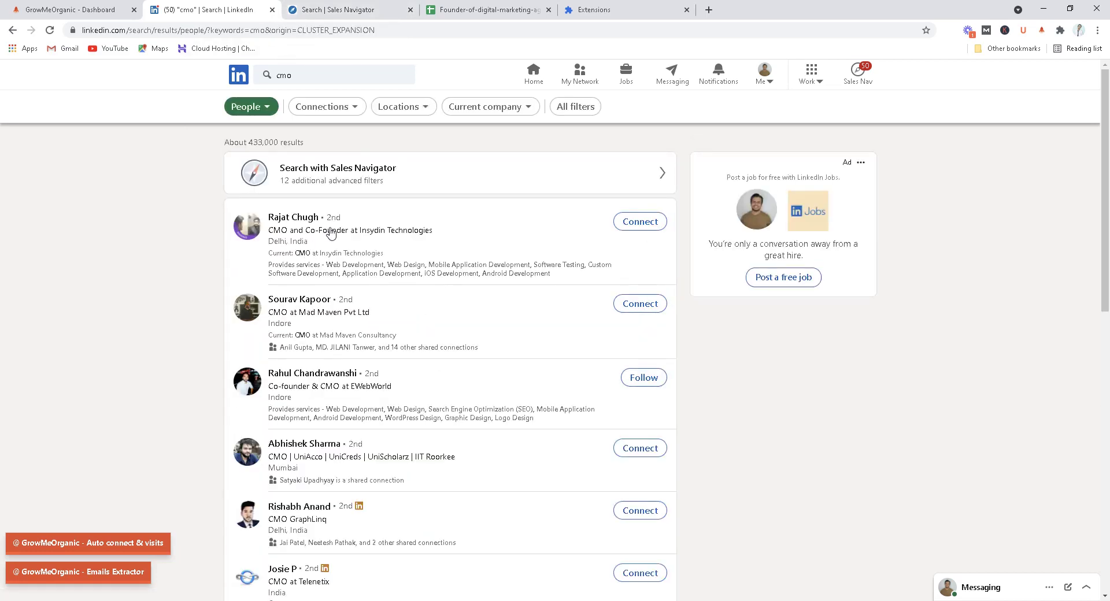
click(340, 6)
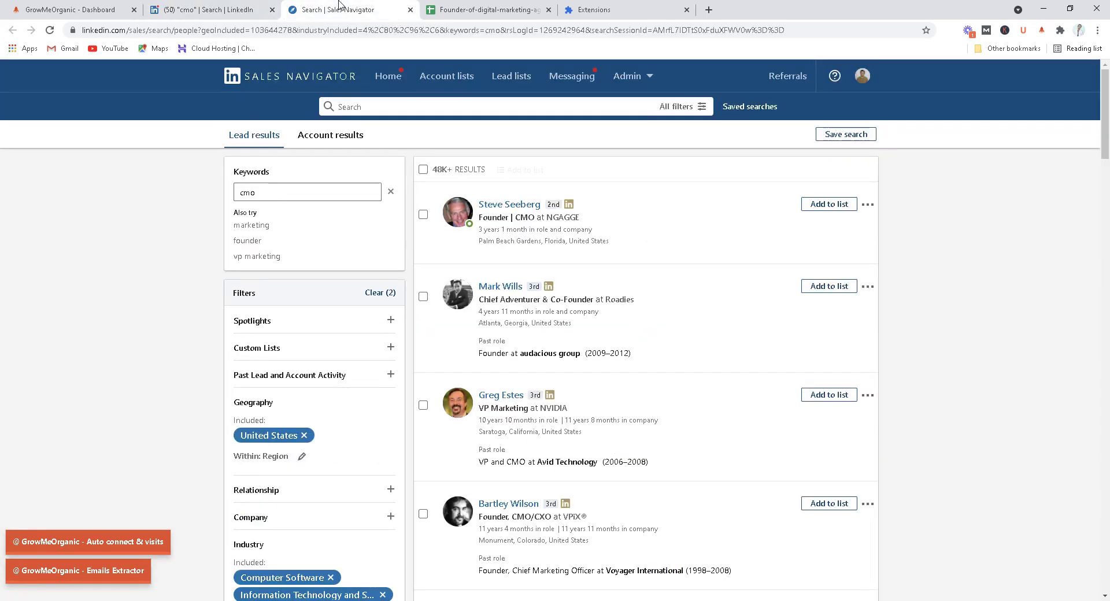
- Close Sales Navigator, launch the LinkedIn Emails Extractor, and return to the GrowMeOrganic dashboard
click(411, 10)
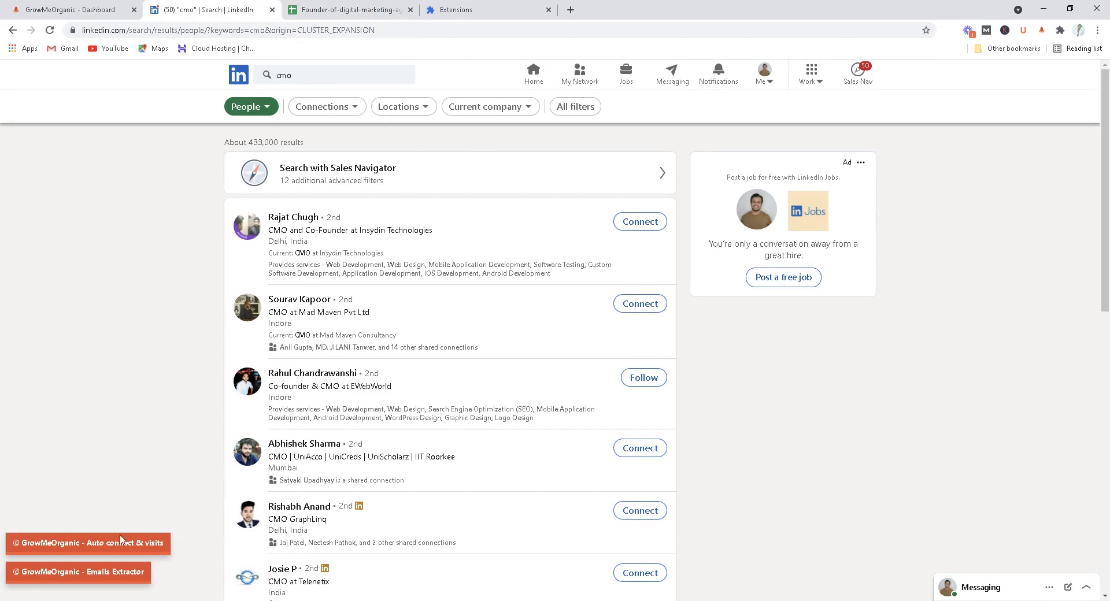
click(102, 572)
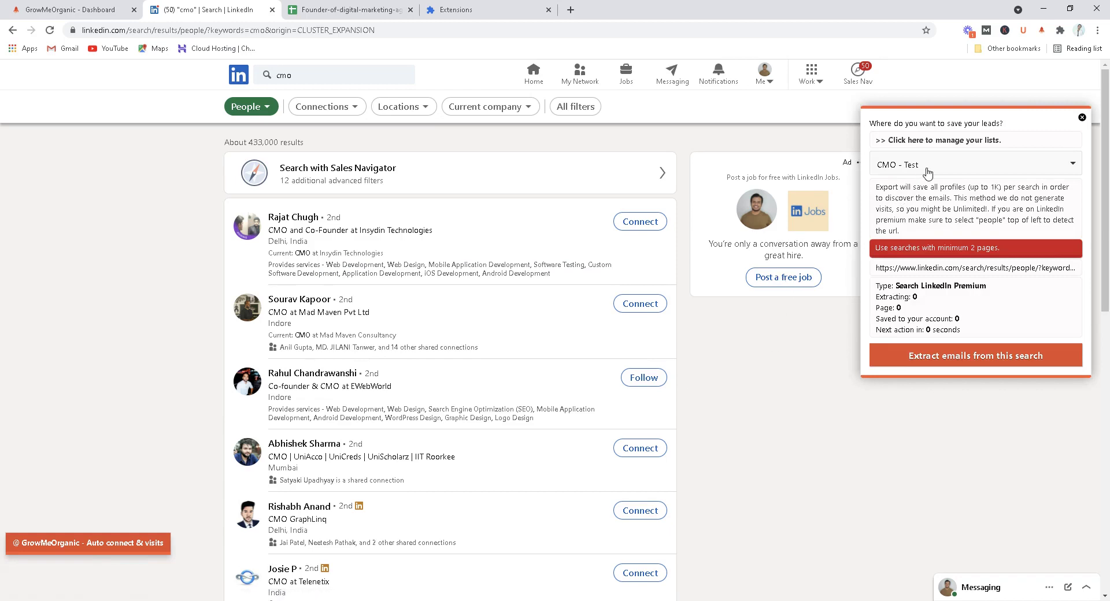
click(87, 8)
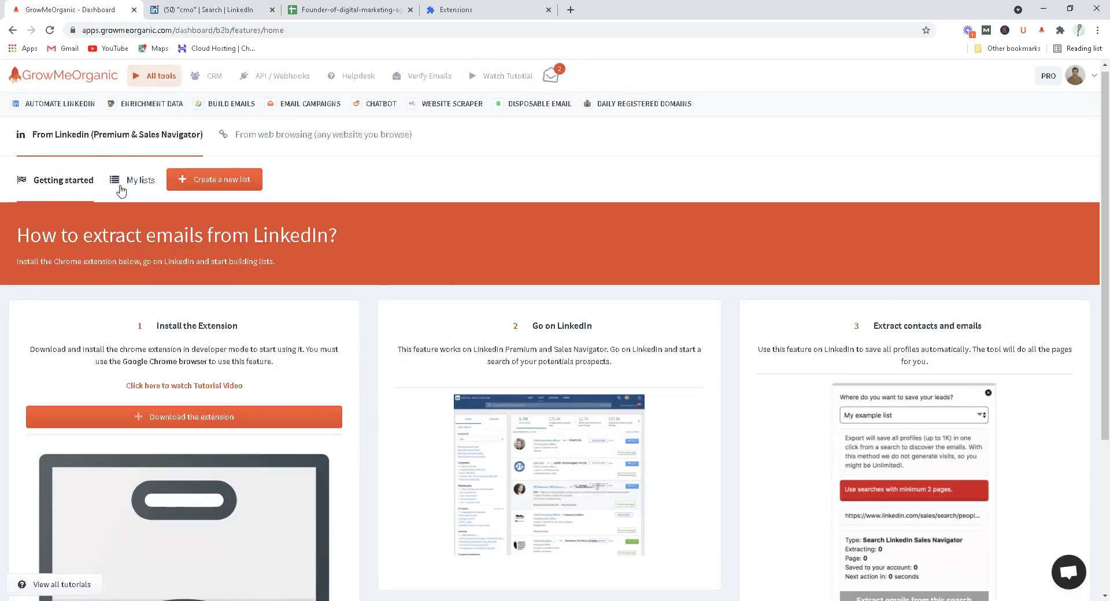
- Create a 'CMO - Results' list in the Demo folder, then return to LinkedIn's cmo results
click(120, 191)
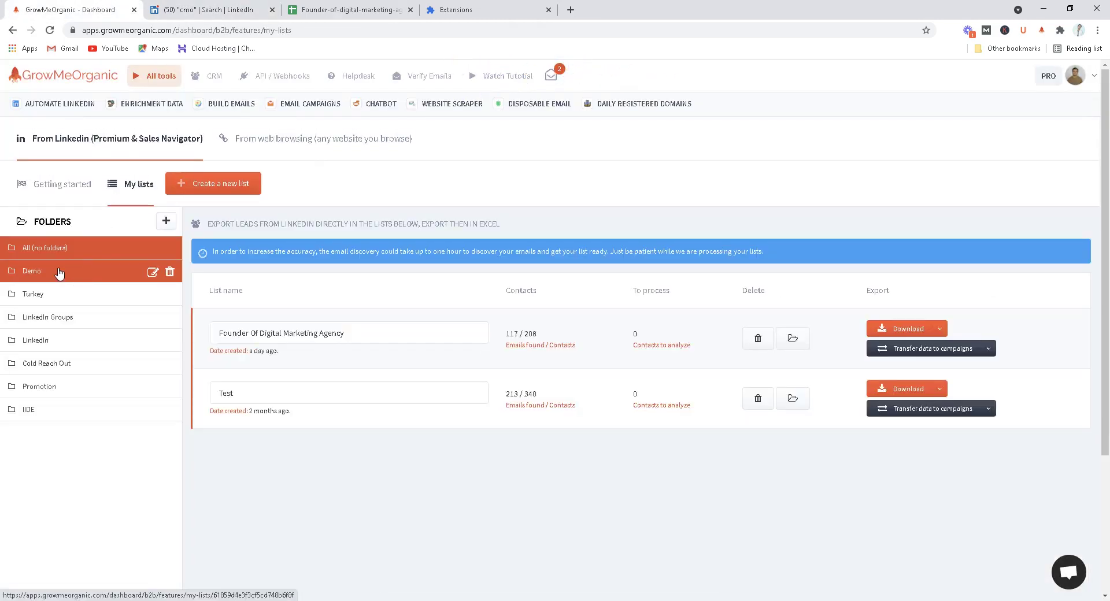
click(59, 272)
click(197, 183)
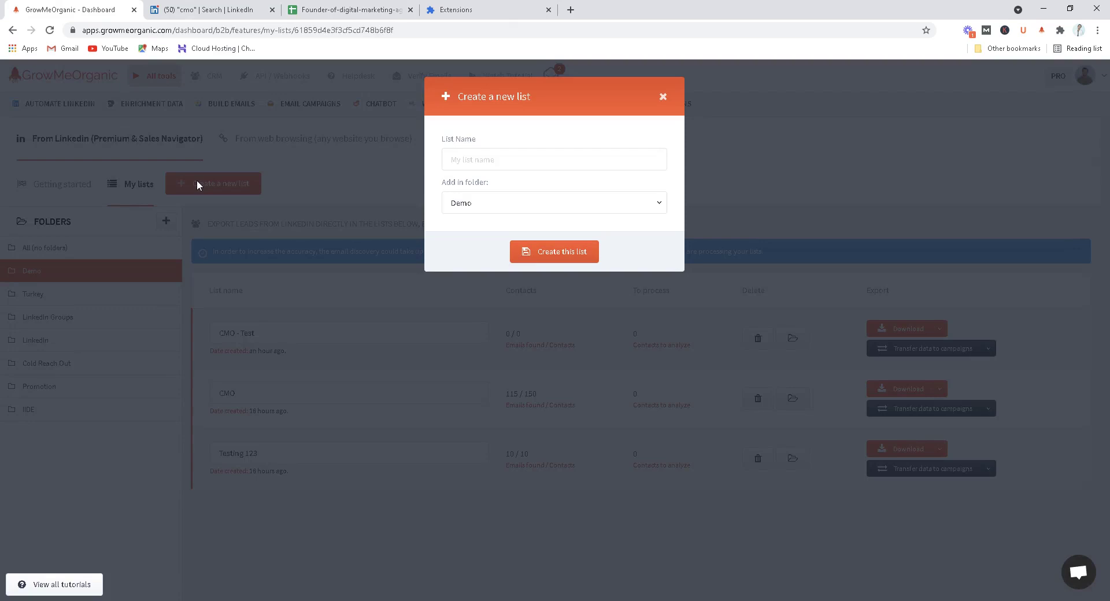
click(457, 159)
text(CMO - Results)
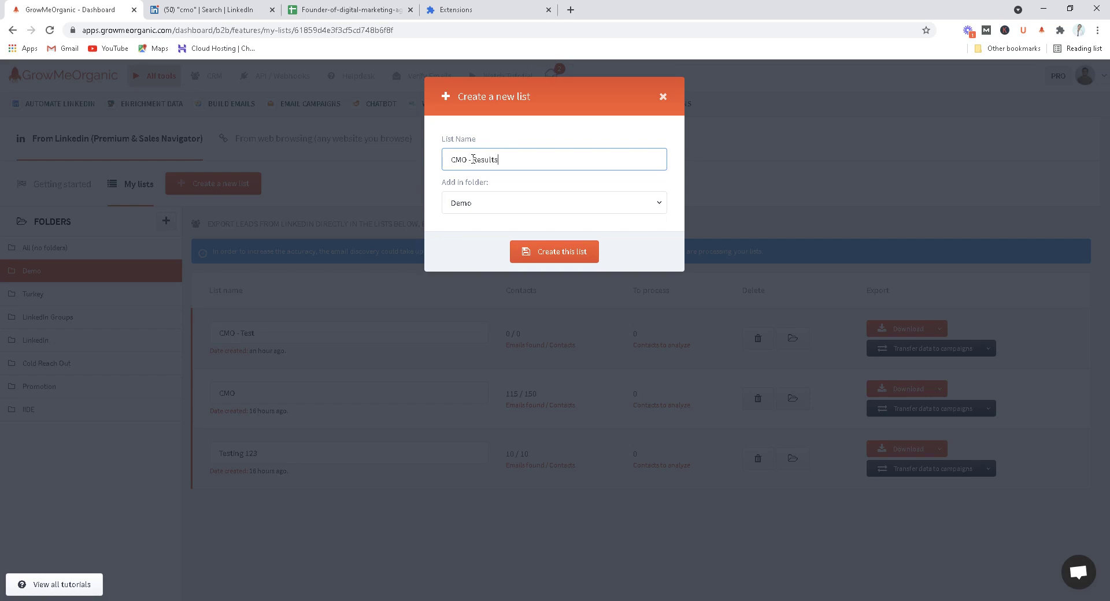
click(551, 252)
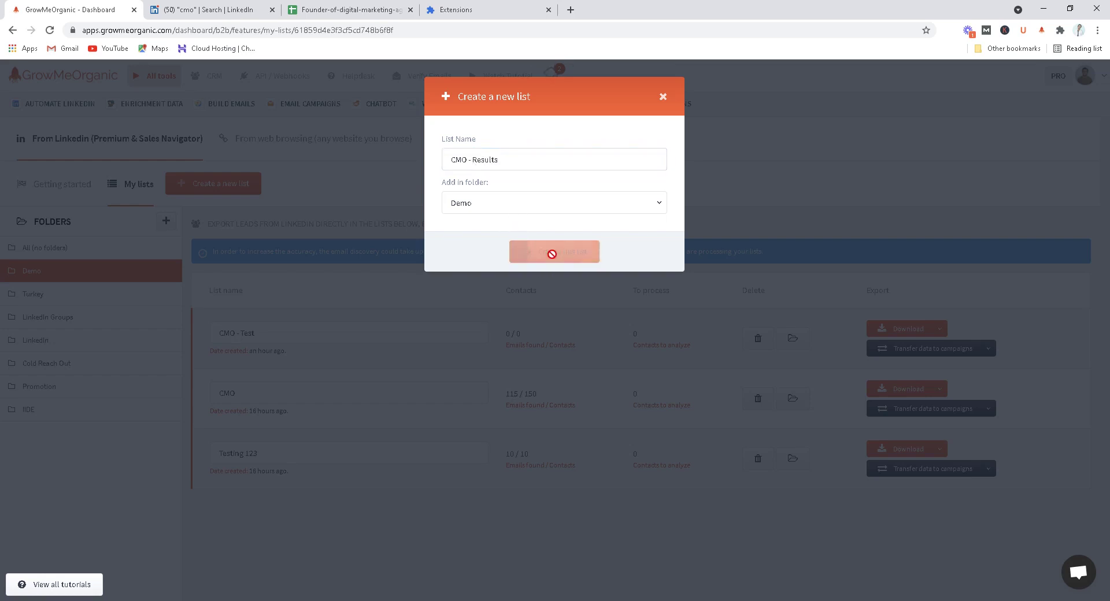
click(208, 10)
click(49, 30)
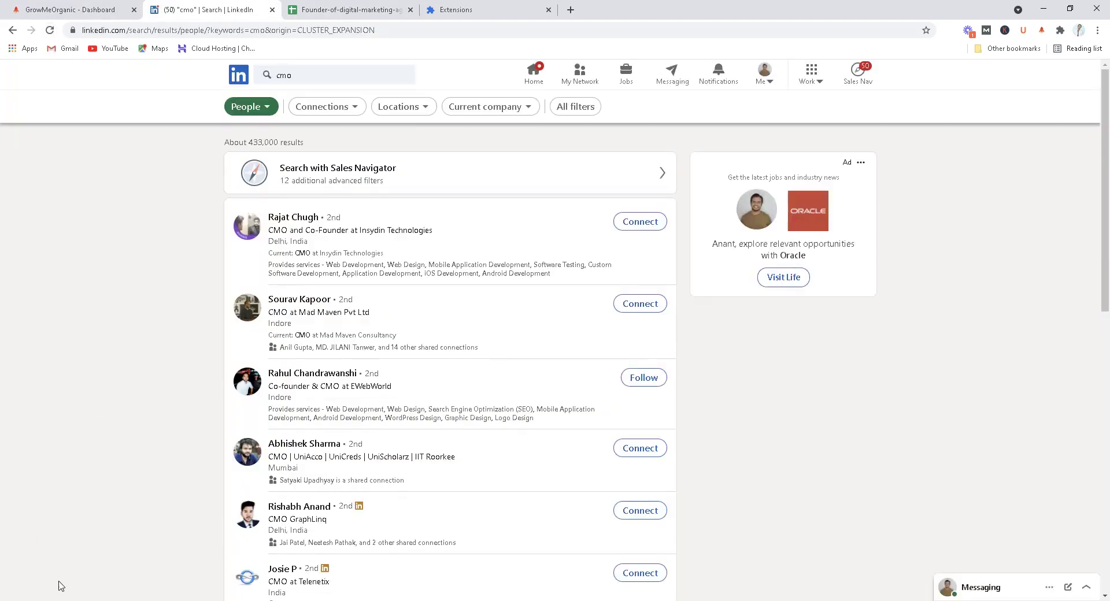
- Run the Emails Extractor on the 'cmo' people search, saving into the CMO - Results list
click(90, 578)
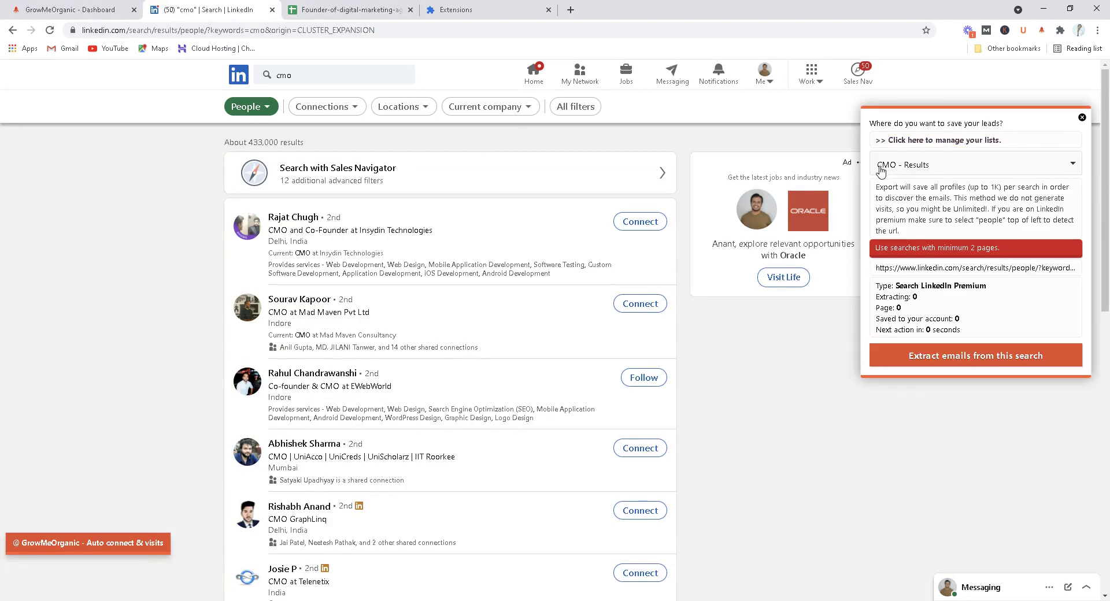
click(957, 367)
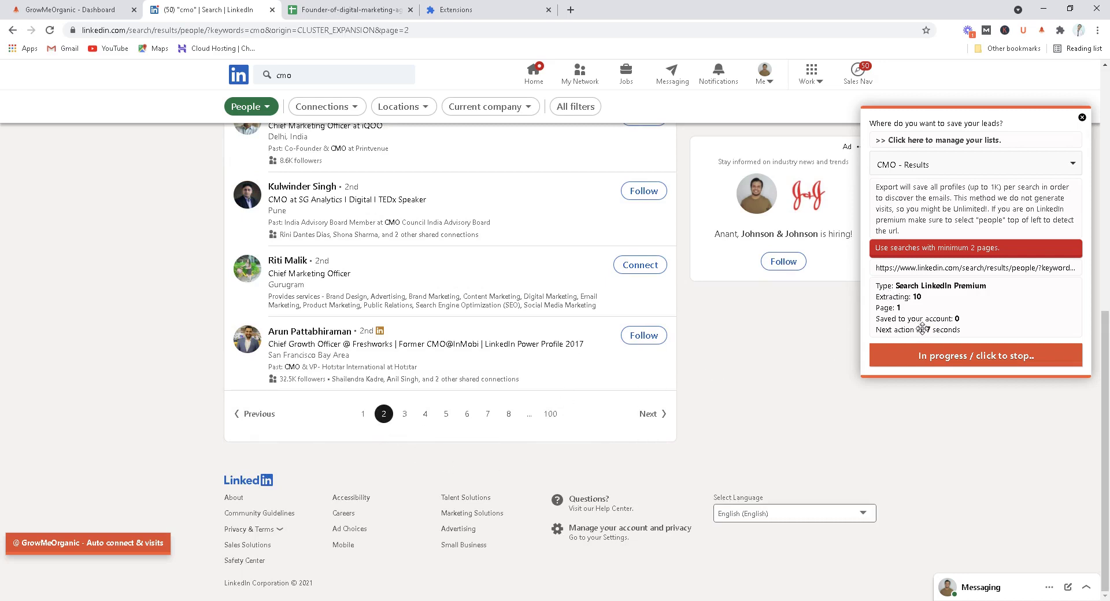
- Review the CMO - Results list's name, emails found and total contacts, then return to LinkedIn
click(72, 9)
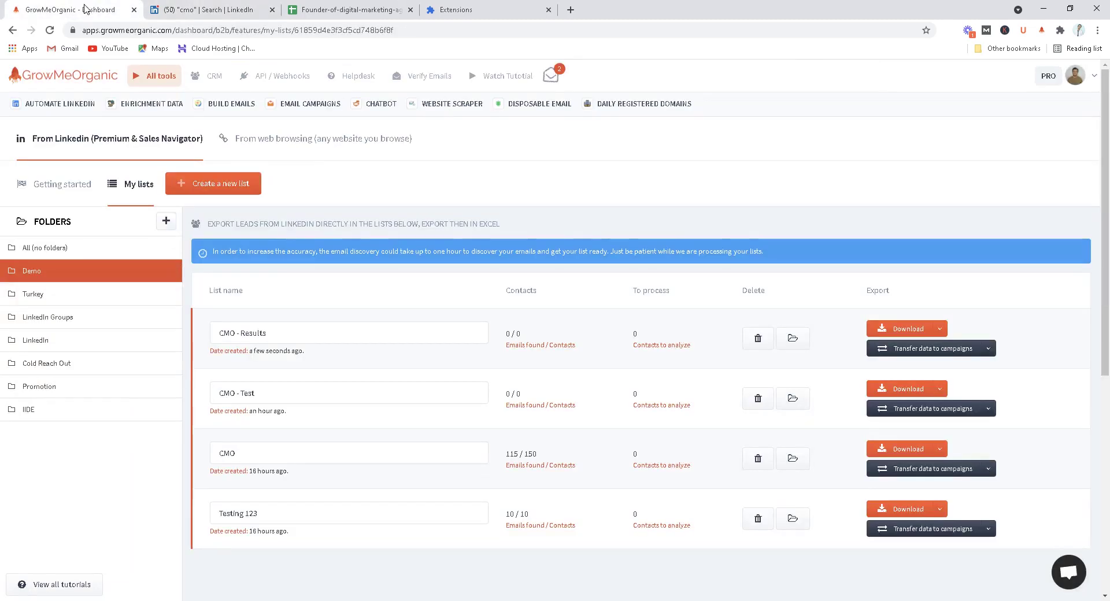
drag(376, 331, 224, 333)
drag(507, 334, 512, 334)
double_click(521, 333)
key(ctrl+Tab)
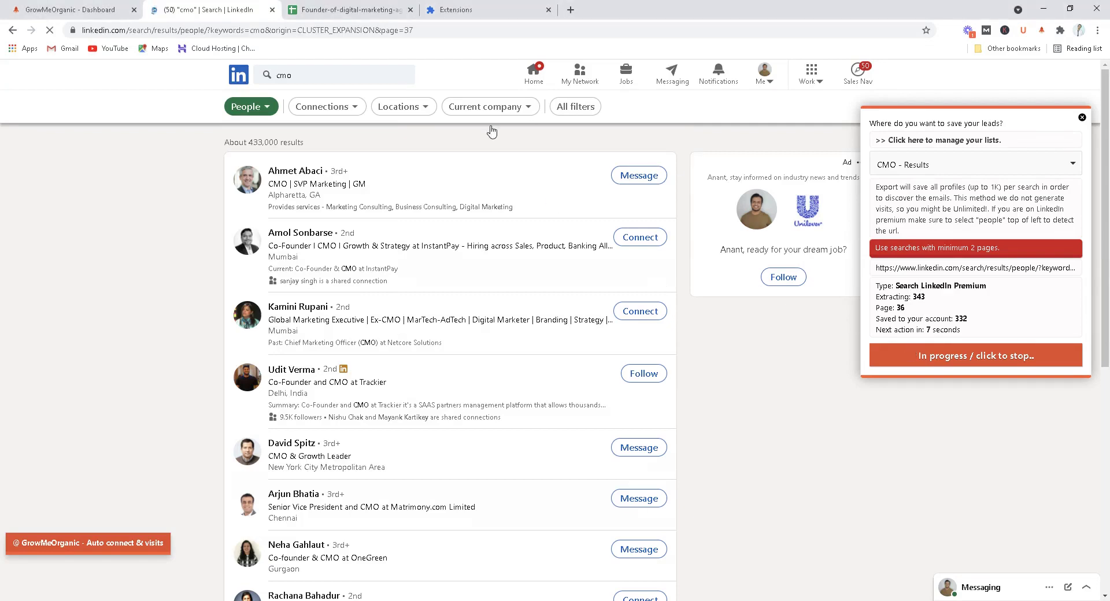
- Return to the GrowMeOrganic My lists dashboard to check CMO - Results' progress
click(60, 6)
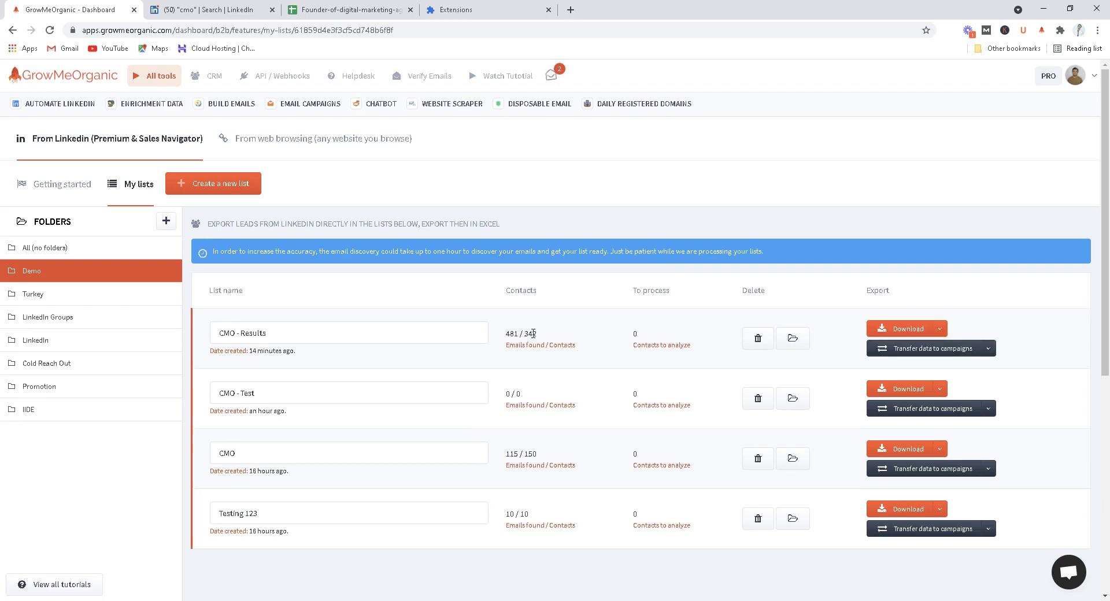
- Export the CMO - Results list as a .csv file and save it
click(911, 330)
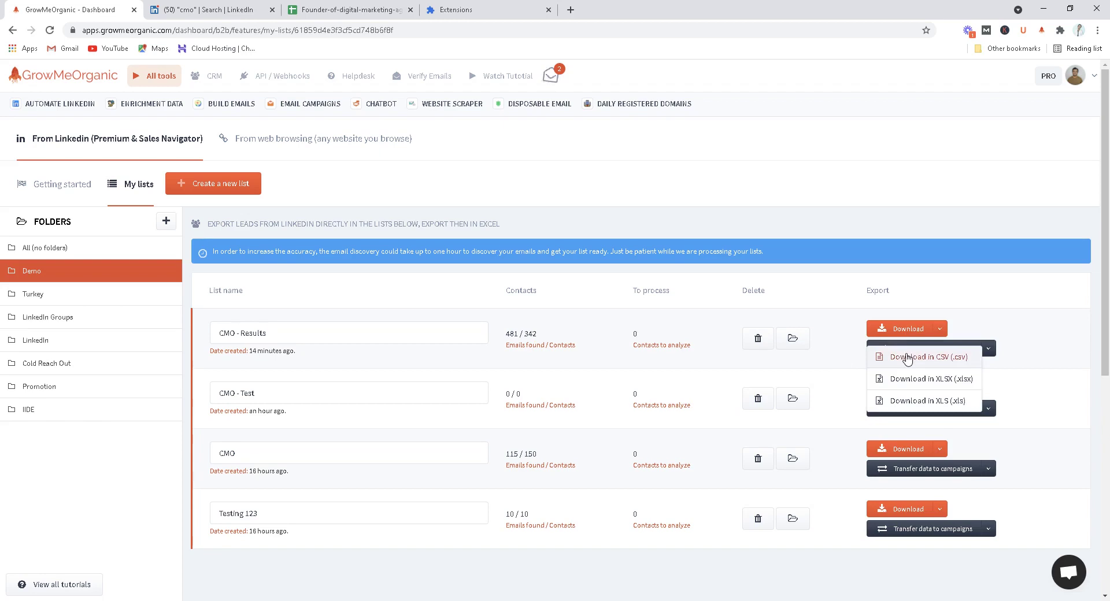
click(906, 359)
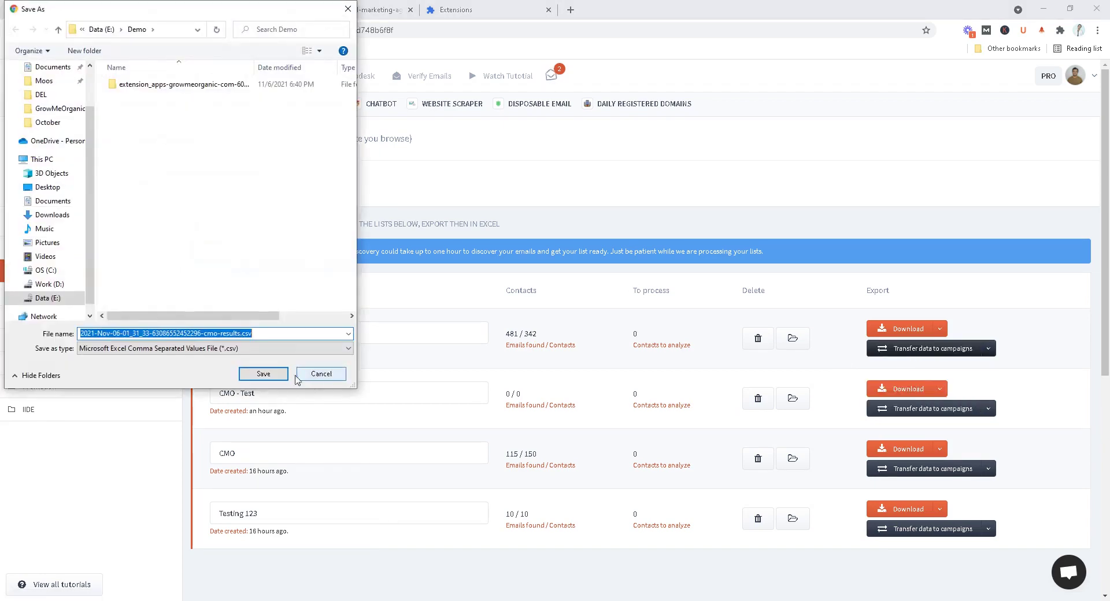
click(271, 375)
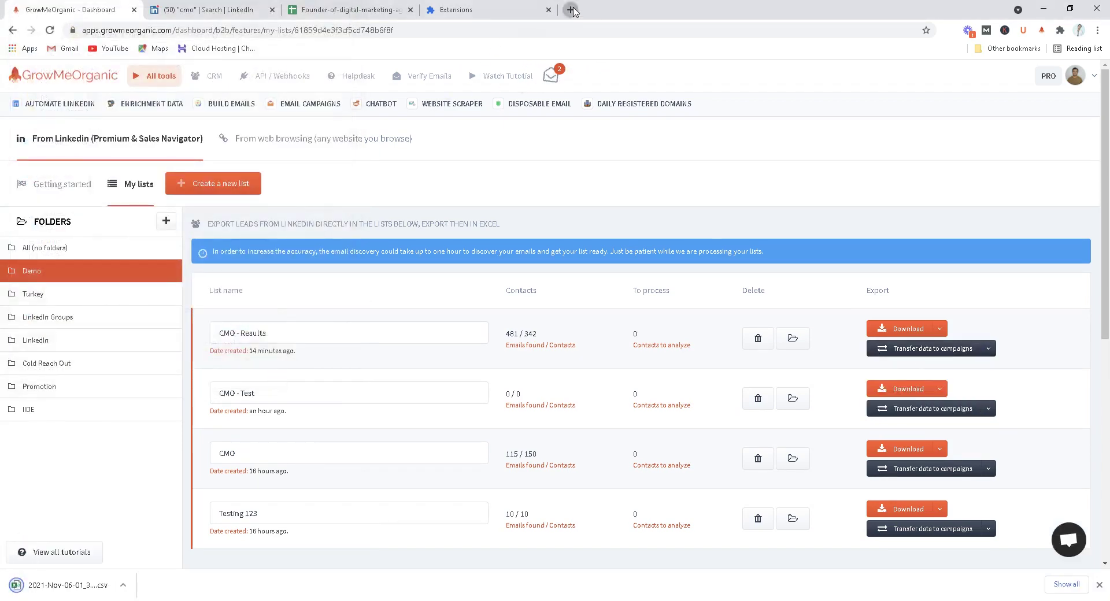
- Go to Google Drive and upload the downloaded cmo-results CSV into My Drive
click(570, 10)
text(dr)
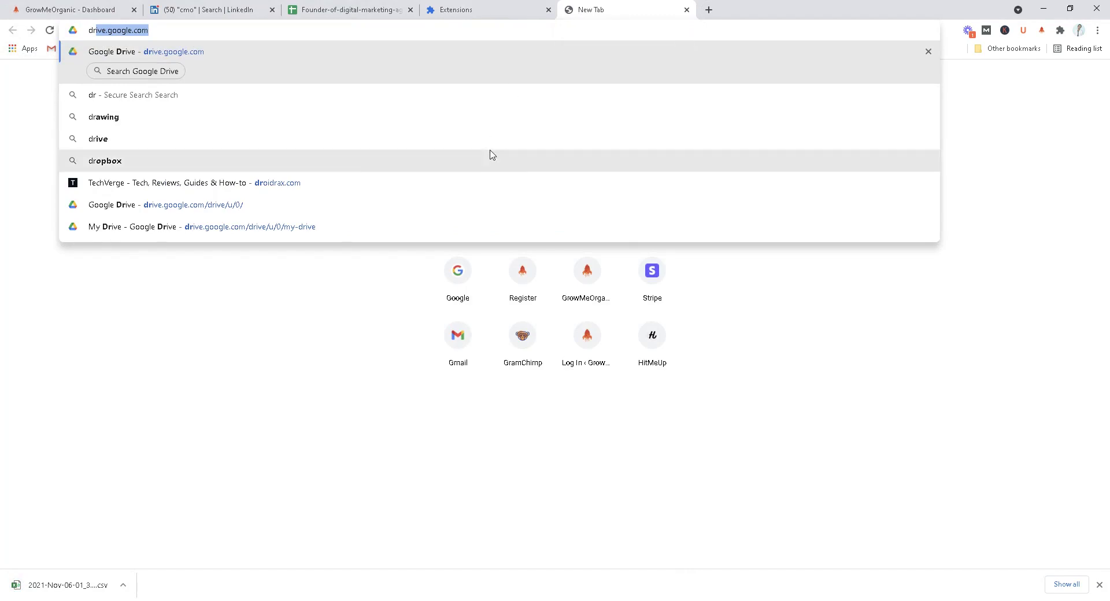
key(Return)
click(123, 585)
click(167, 552)
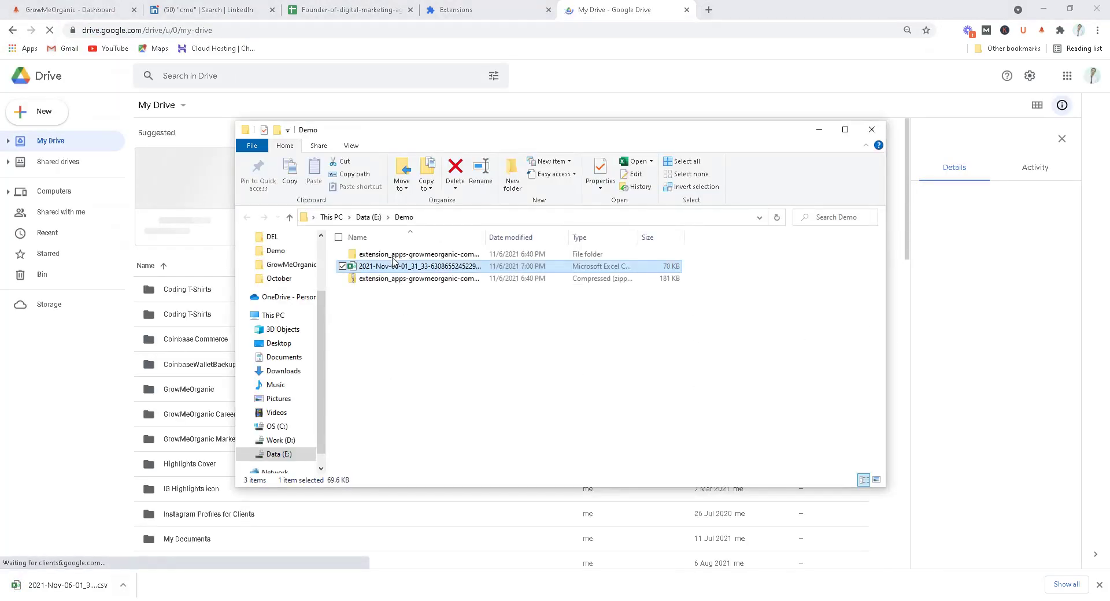
drag(416, 266, 297, 235)
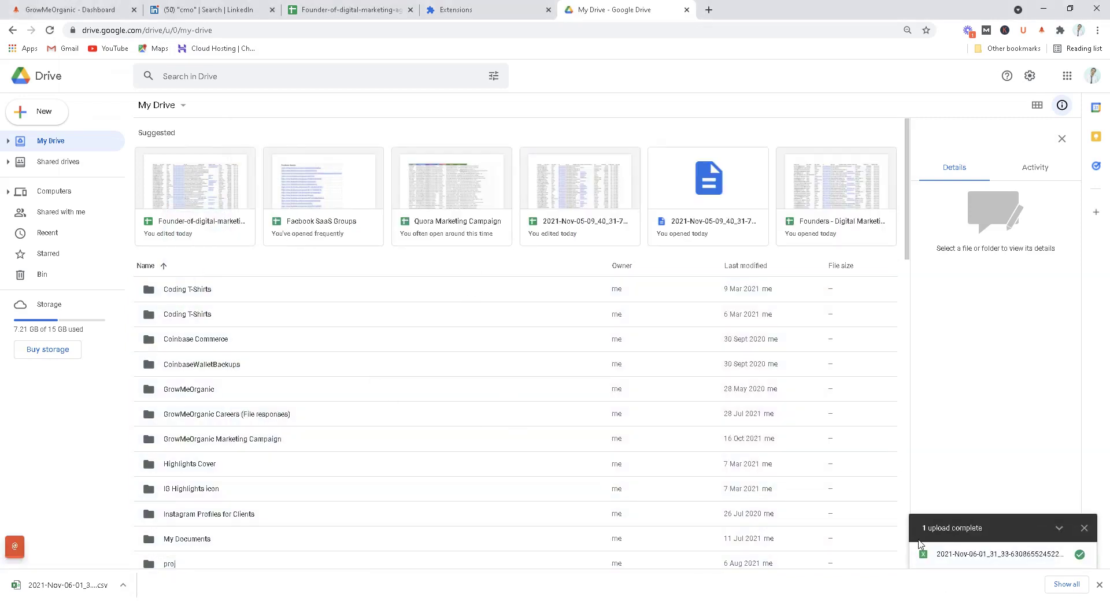
- Open the uploaded cmo-results CSV with Google Sheets
click(960, 554)
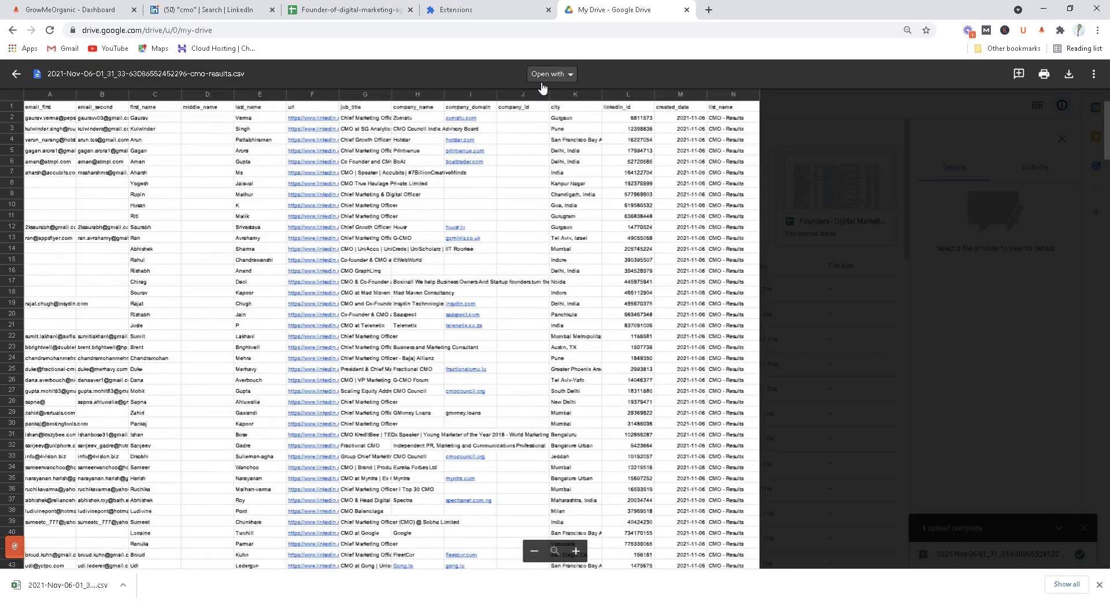
click(543, 78)
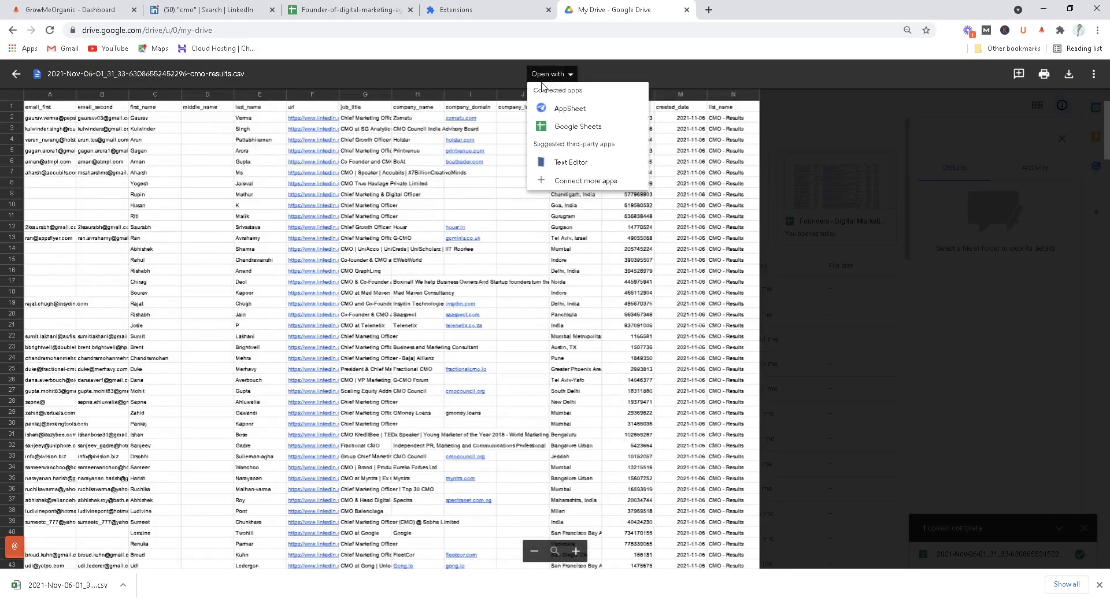
click(549, 128)
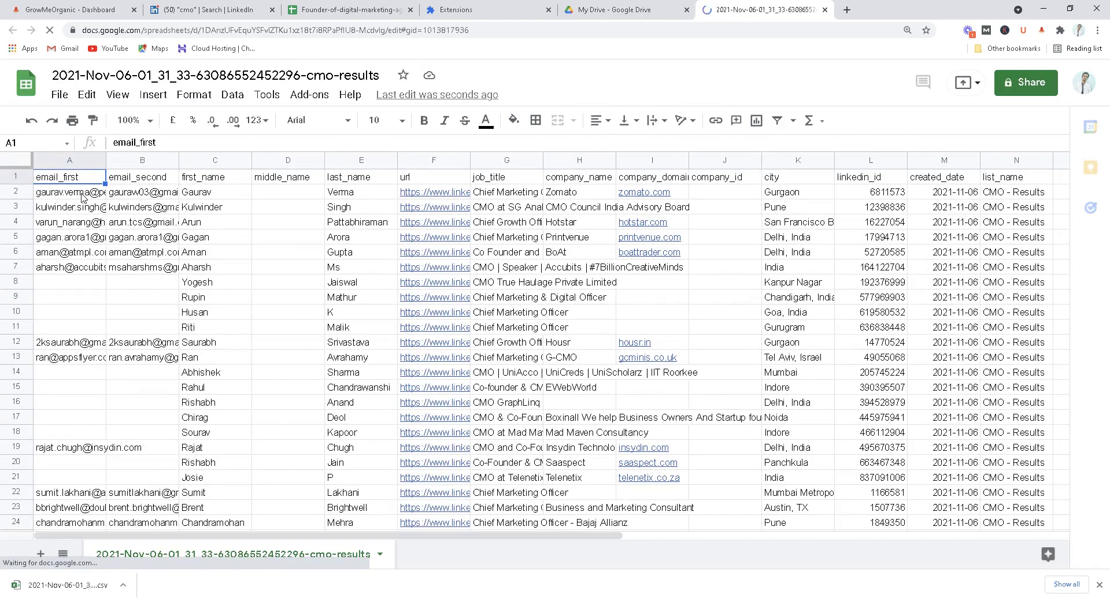
- Set text wrapping to Clip across the entire sheet
drag(81, 193, 69, 374)
drag(143, 238, 138, 492)
scroll(135, 501, down, 7)
scroll(134, 501, down, 7)
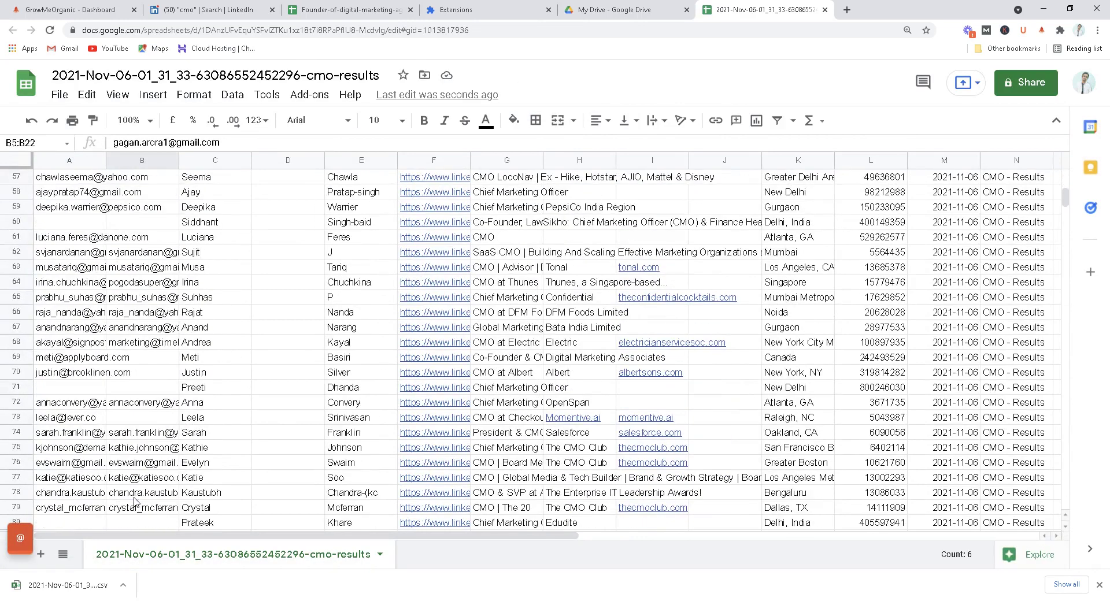
scroll(163, 353, up, 15)
click(26, 163)
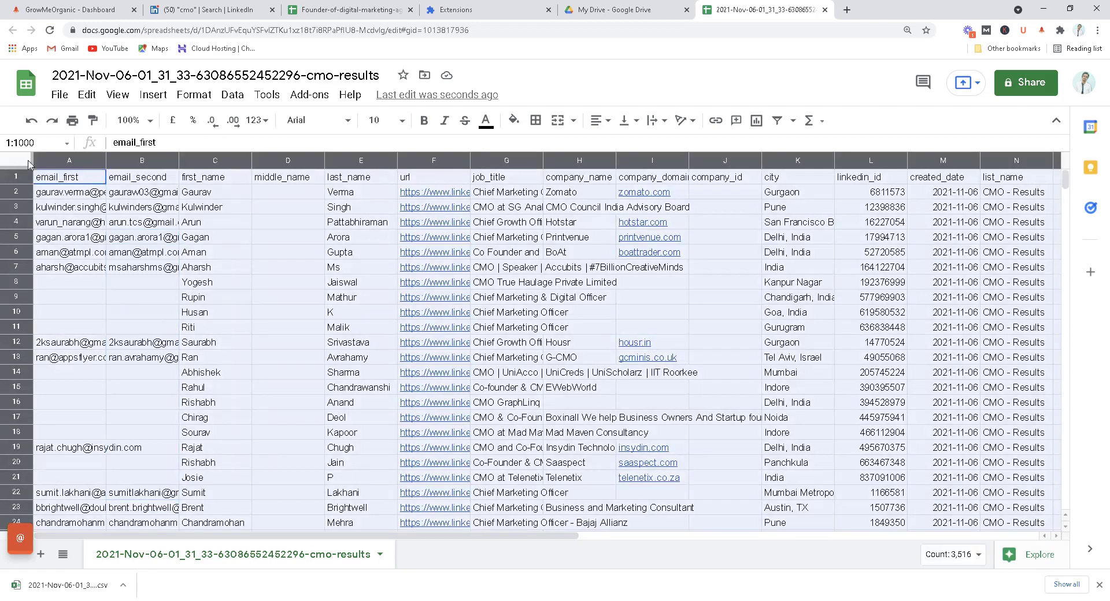
click(656, 120)
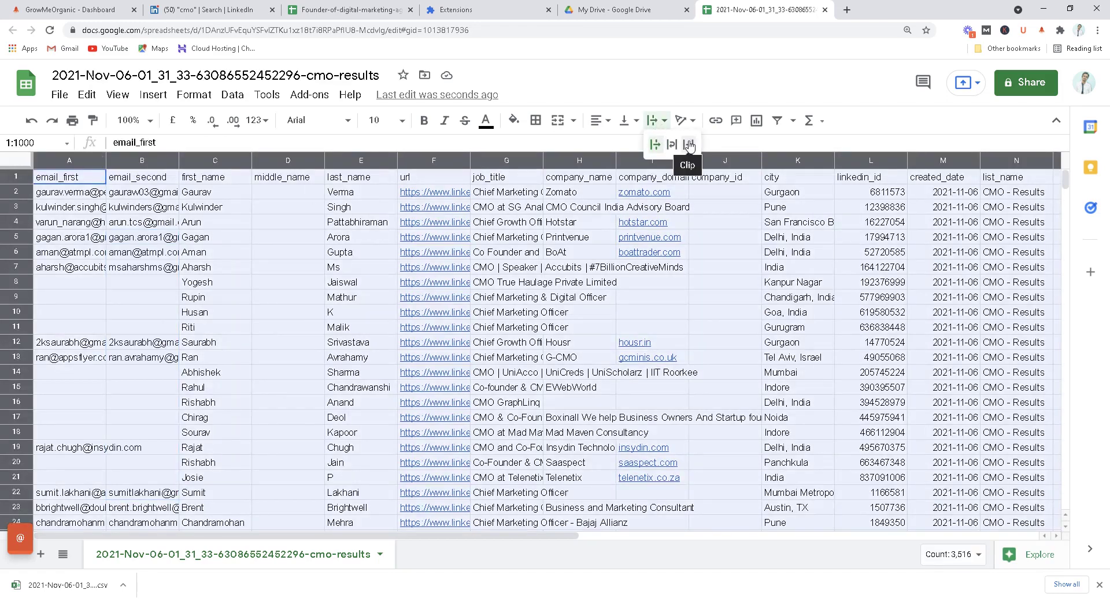
click(688, 145)
click(293, 314)
scroll(259, 436, down, 9)
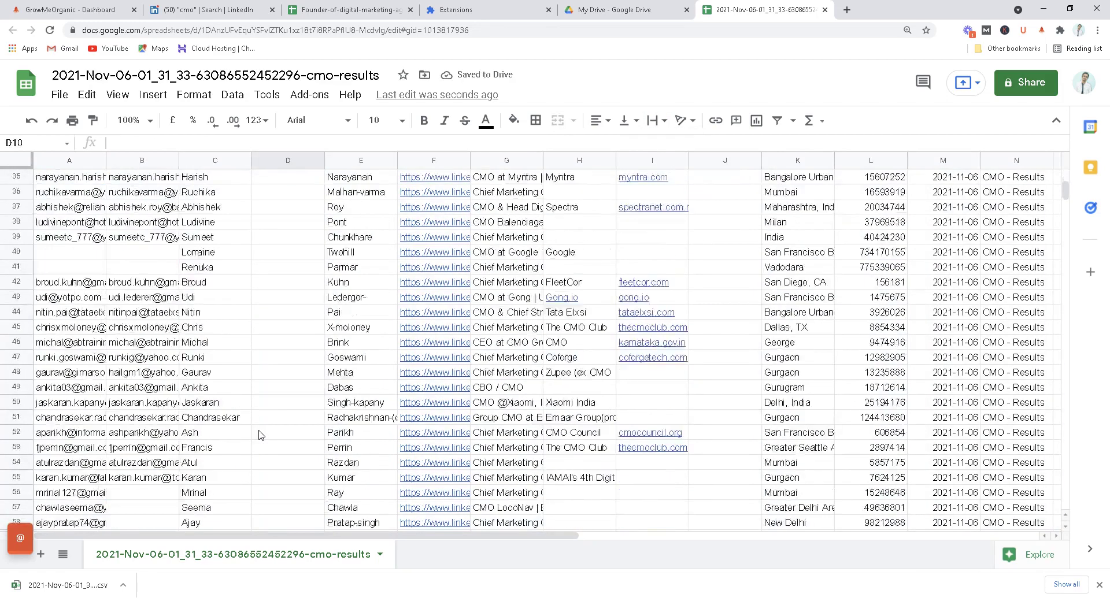
scroll(259, 436, up, 10)
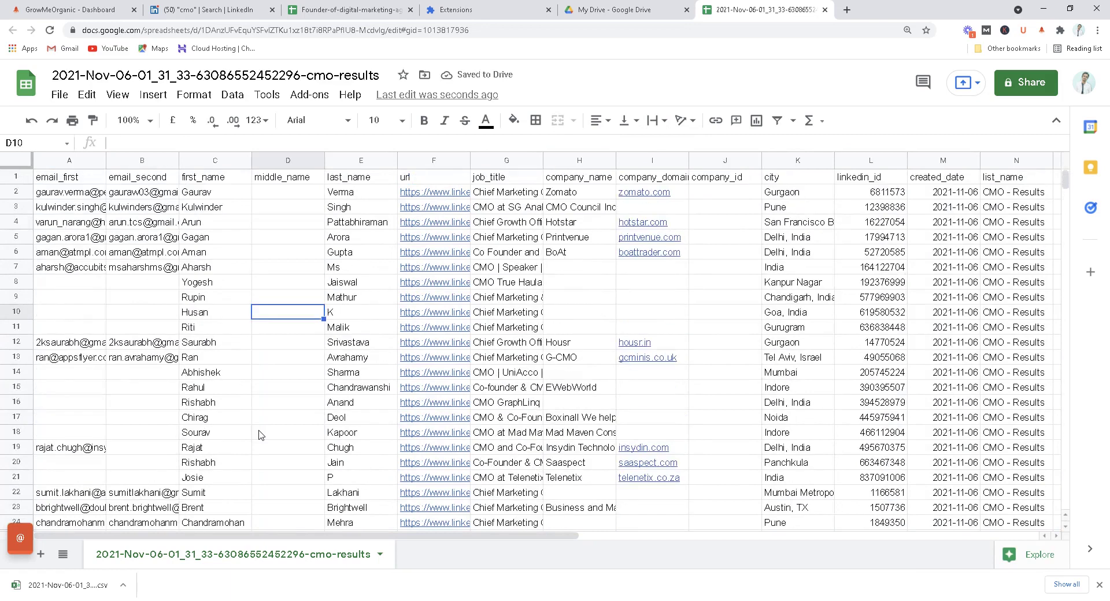
- Delete the email_second, middle_name and company_id columns
click(139, 160)
key(Delete)
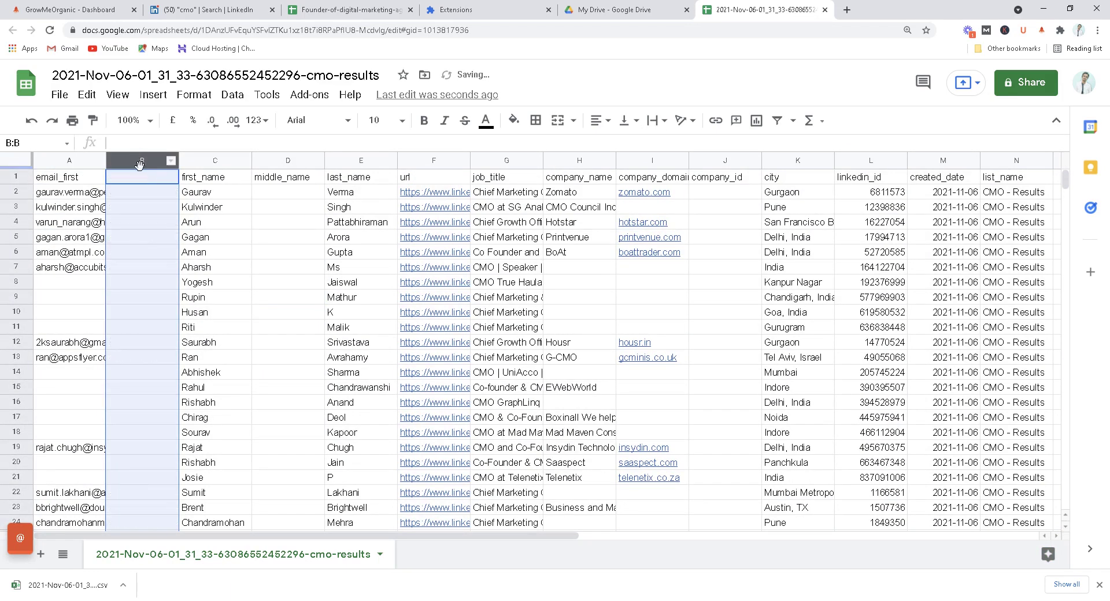
right_click(139, 160)
click(171, 264)
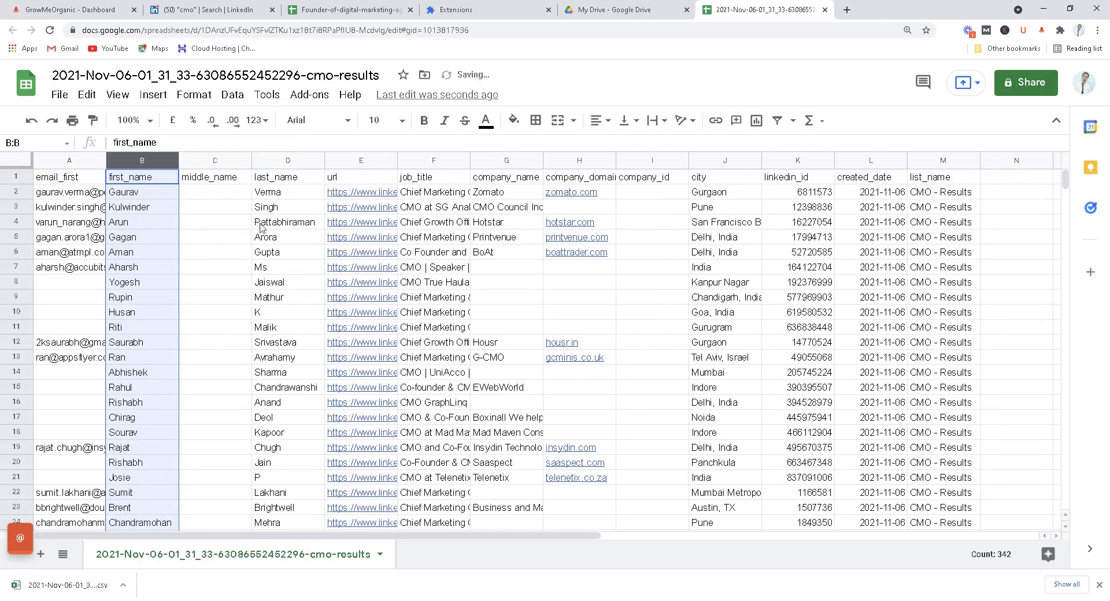
right_click(217, 161)
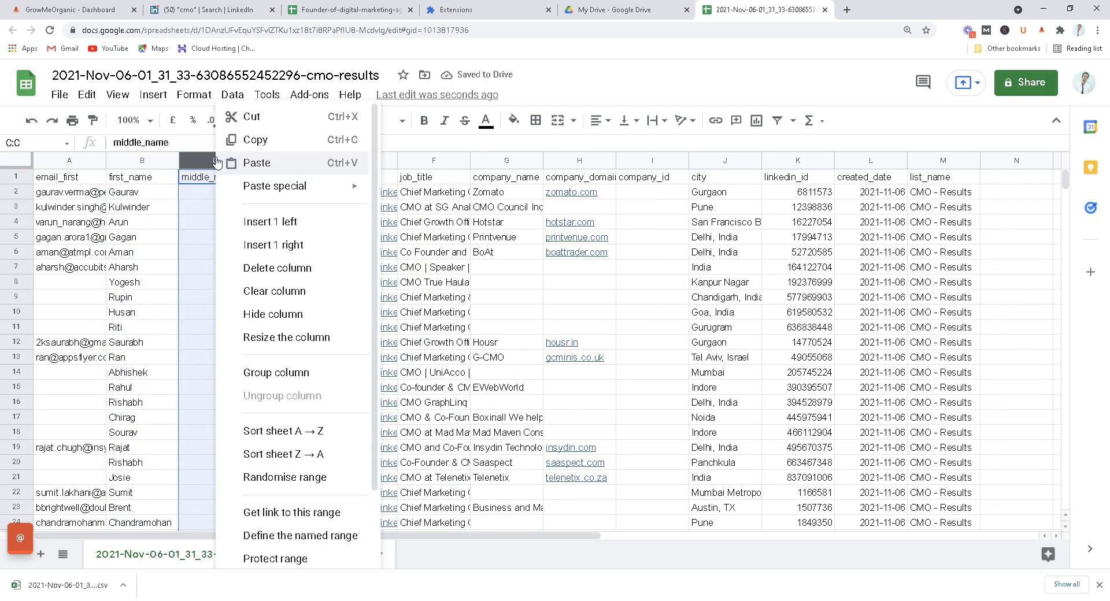
click(255, 267)
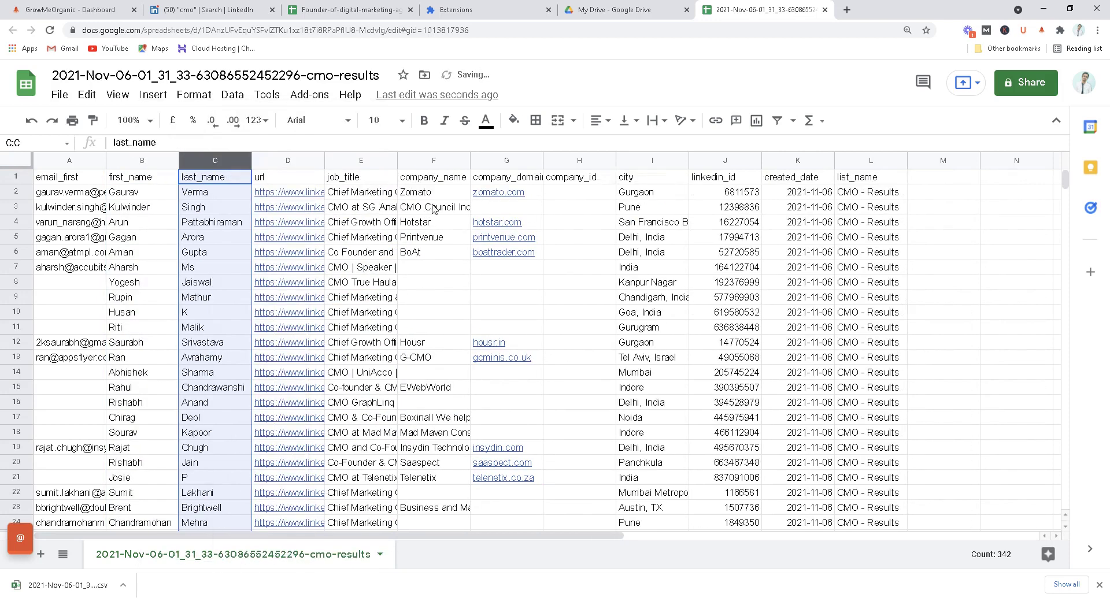
right_click(580, 162)
click(646, 271)
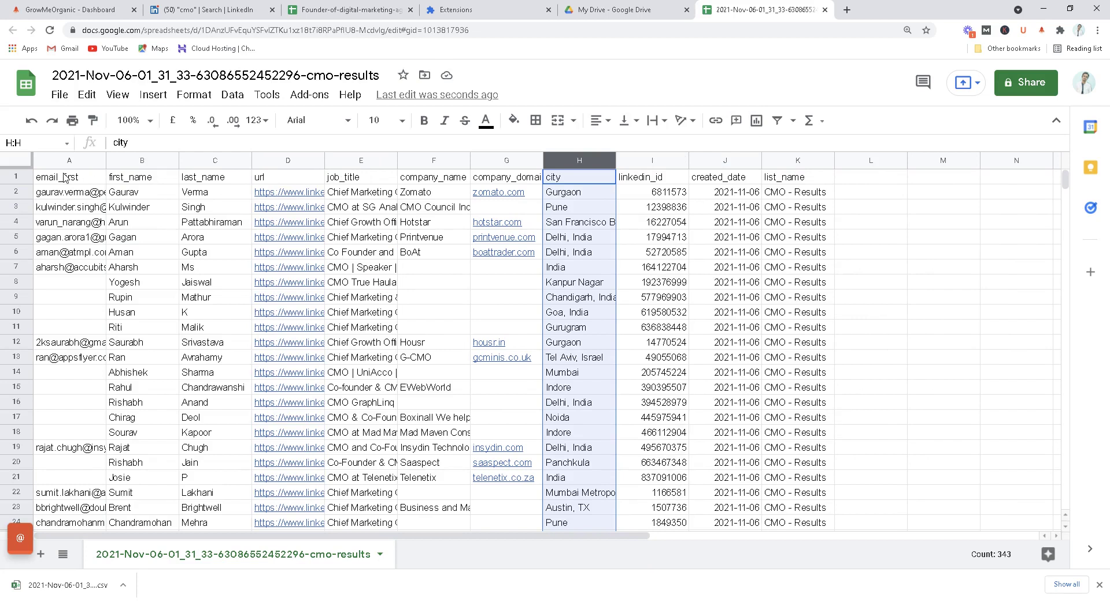
- Remove duplicate rows comparing only Column A (email_first), deleting 121 duplicates
click(23, 166)
click(239, 99)
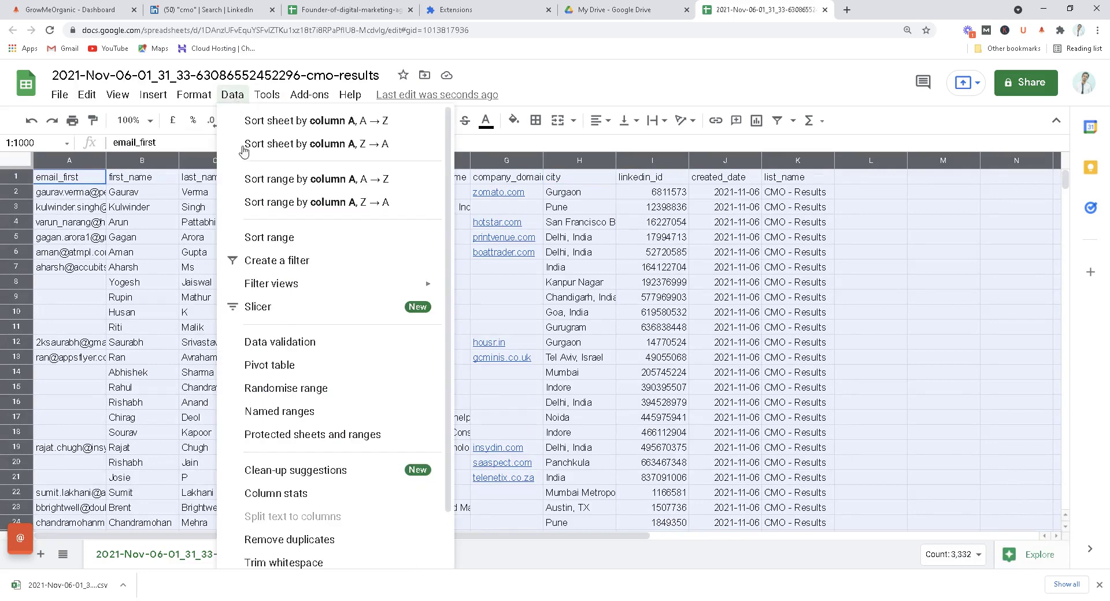
scroll(271, 404, down, 2)
click(276, 472)
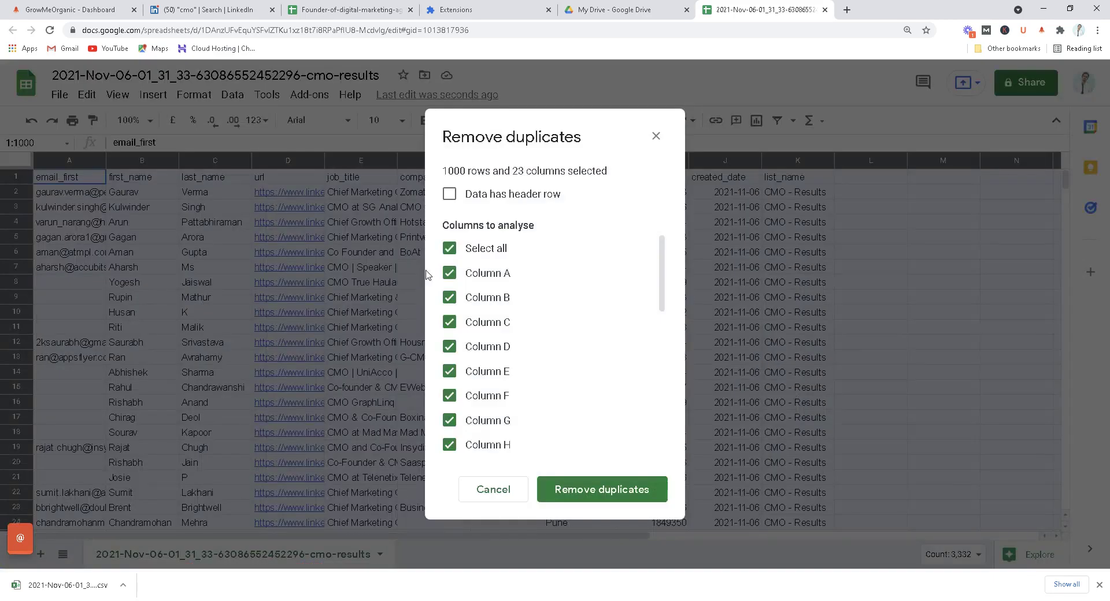
click(450, 248)
click(449, 273)
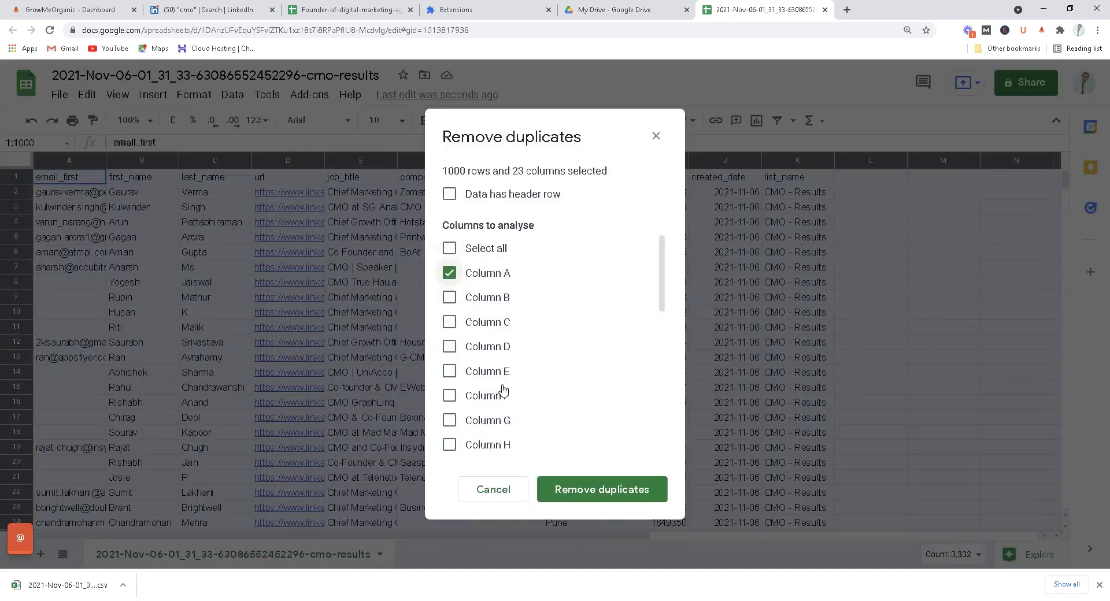
click(573, 491)
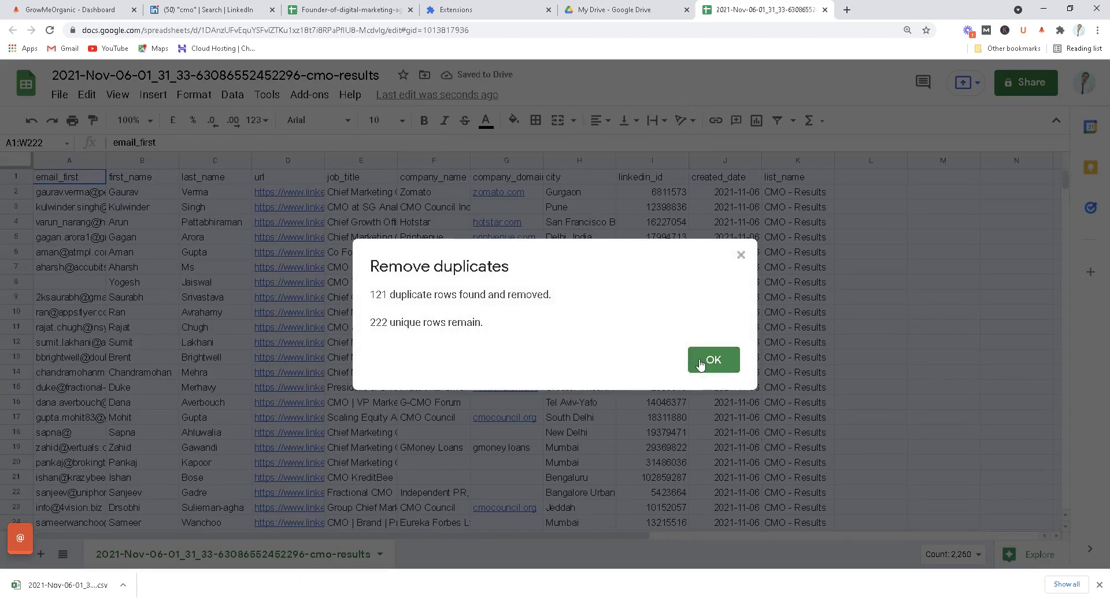
click(701, 364)
- Delete row 8, which has no email, and scroll to check the data's end
click(41, 283)
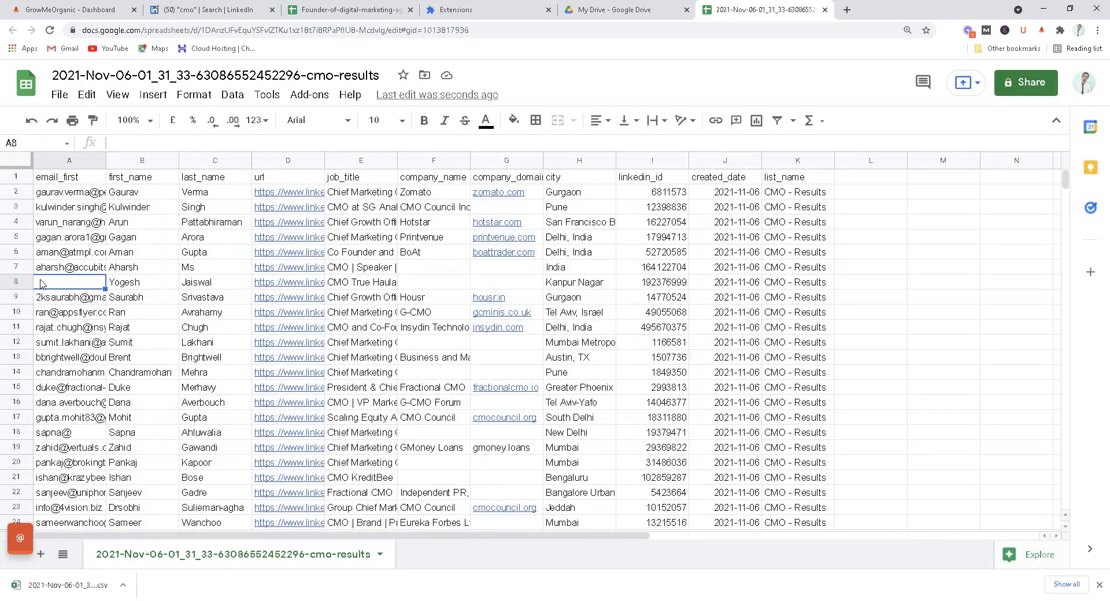
click(17, 282)
right_click(17, 282)
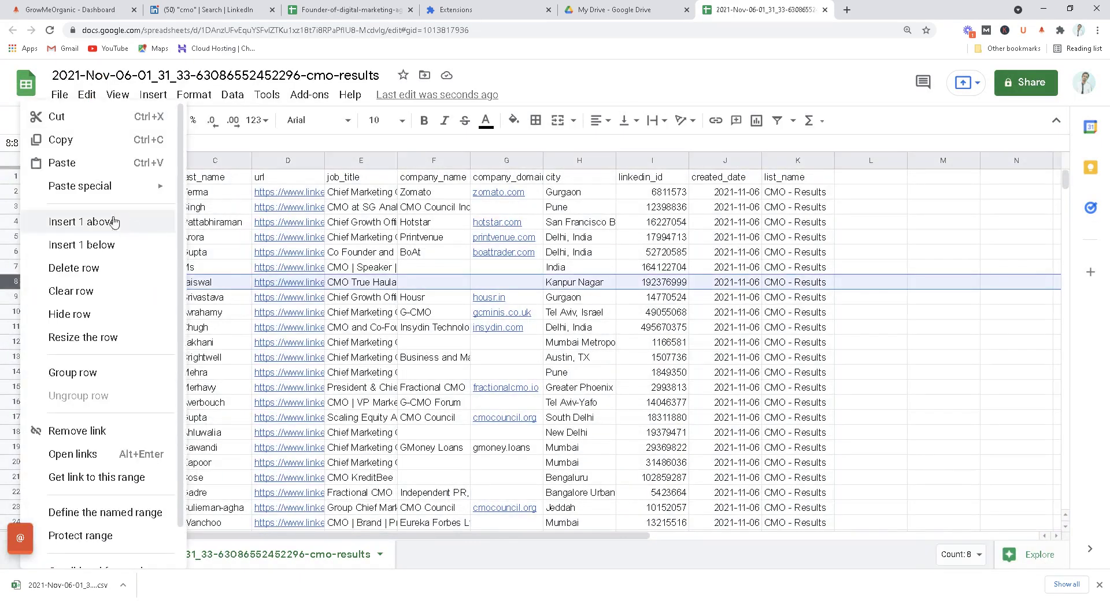
click(85, 269)
scroll(136, 404, down, 7)
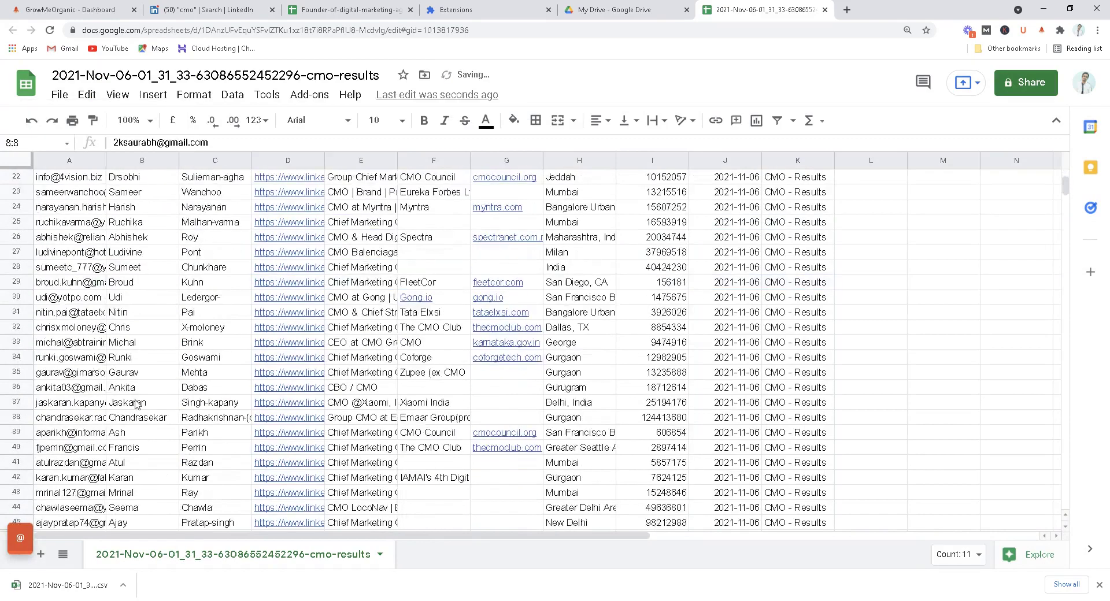
scroll(136, 403, down, 20)
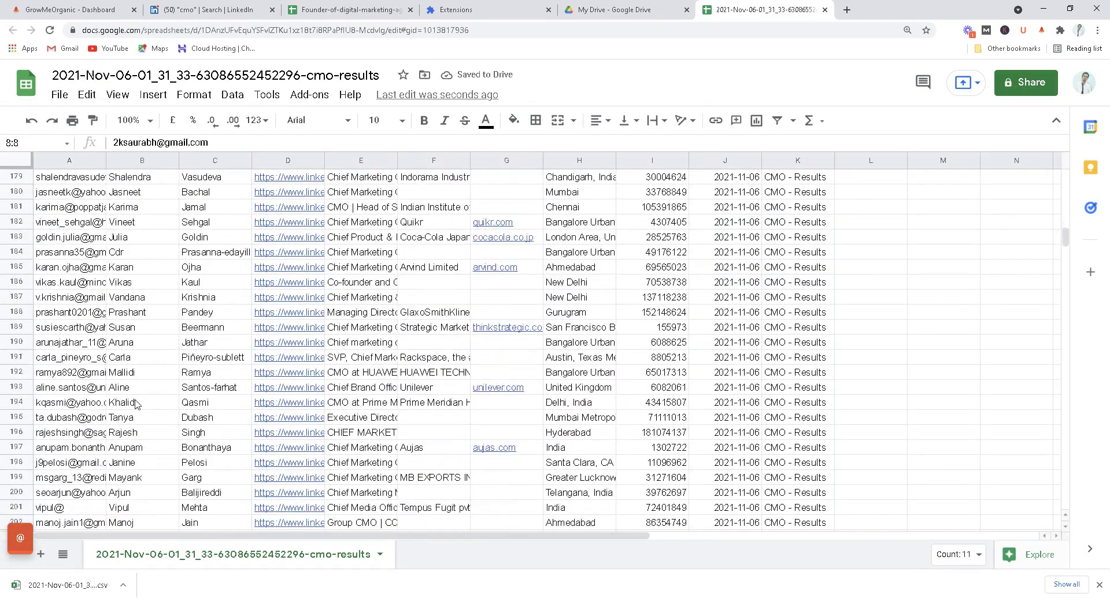
scroll(136, 404, down, 13)
scroll(64, 309, up, 1)
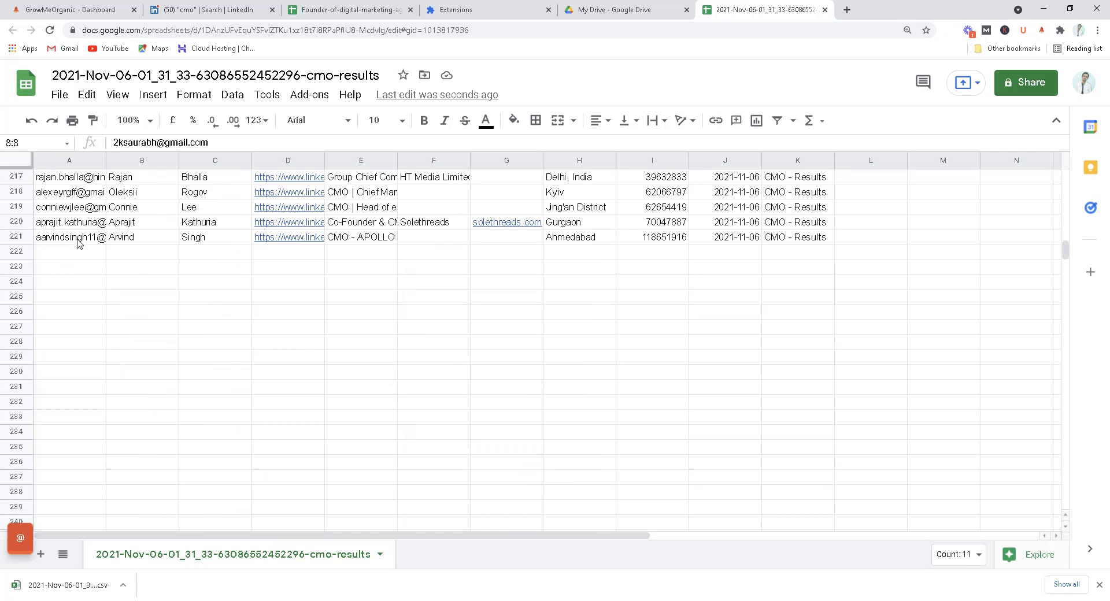
click(251, 450)
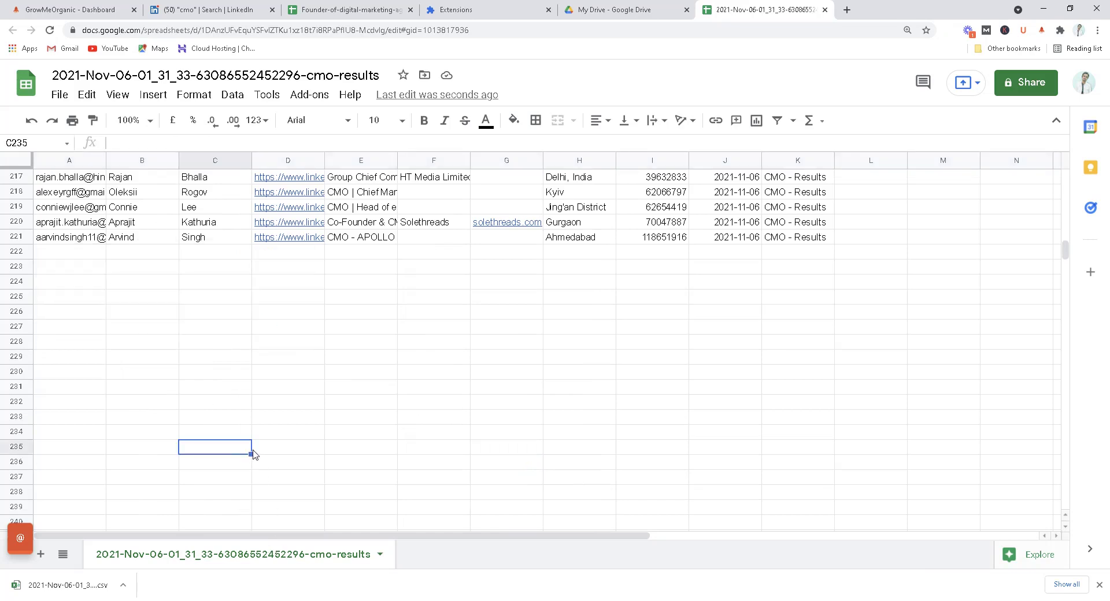
scroll(253, 454, up, 2)
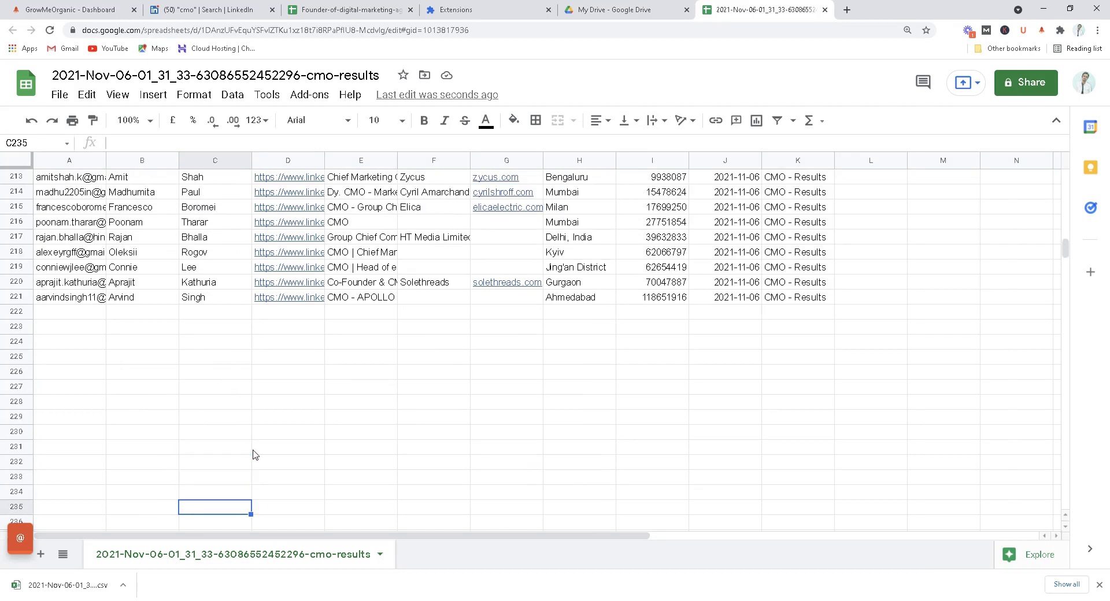
scroll(255, 454, up, 1)
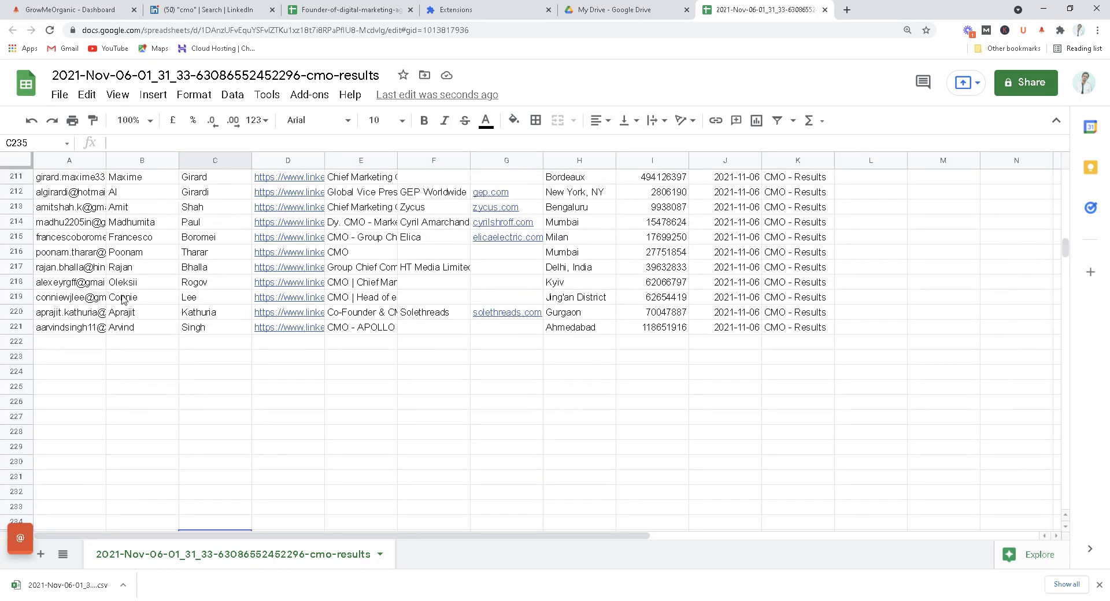
click(75, 241)
scroll(82, 237, up, 2)
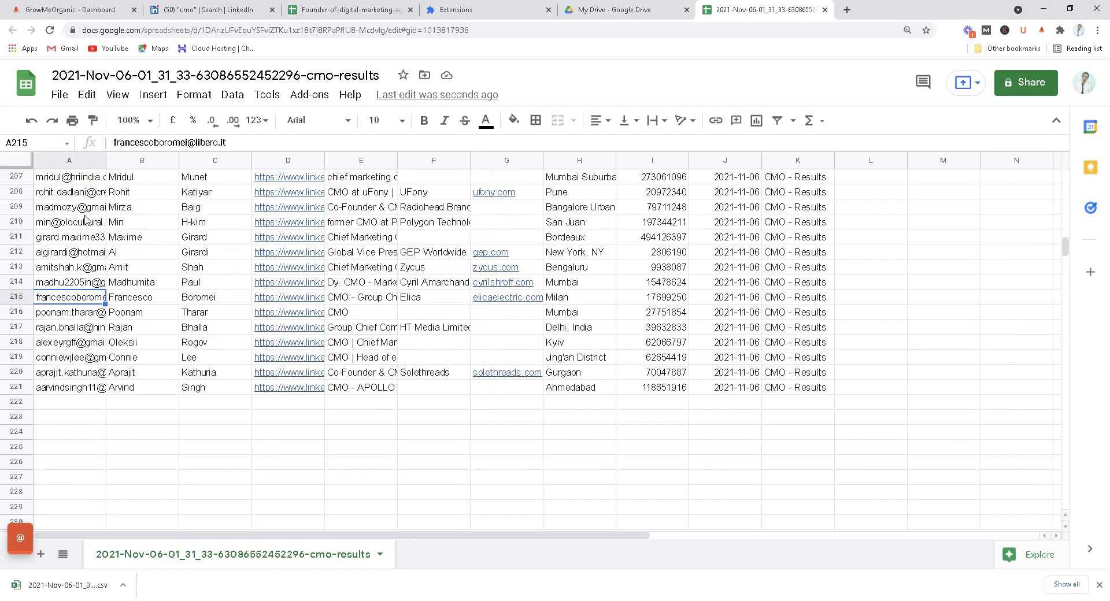
click(85, 224)
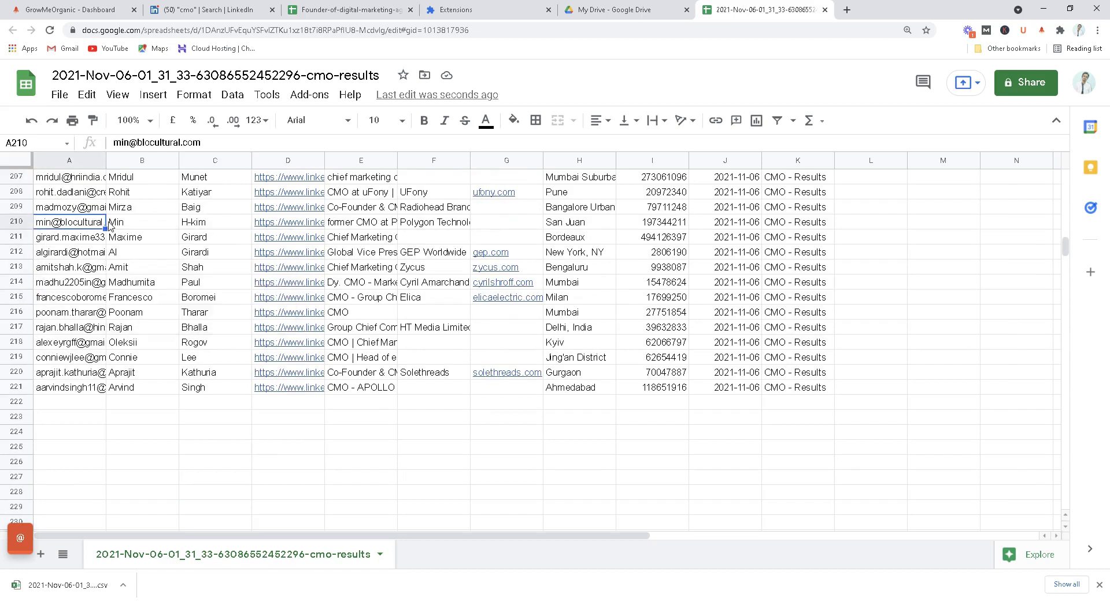
scroll(104, 233, up, 10)
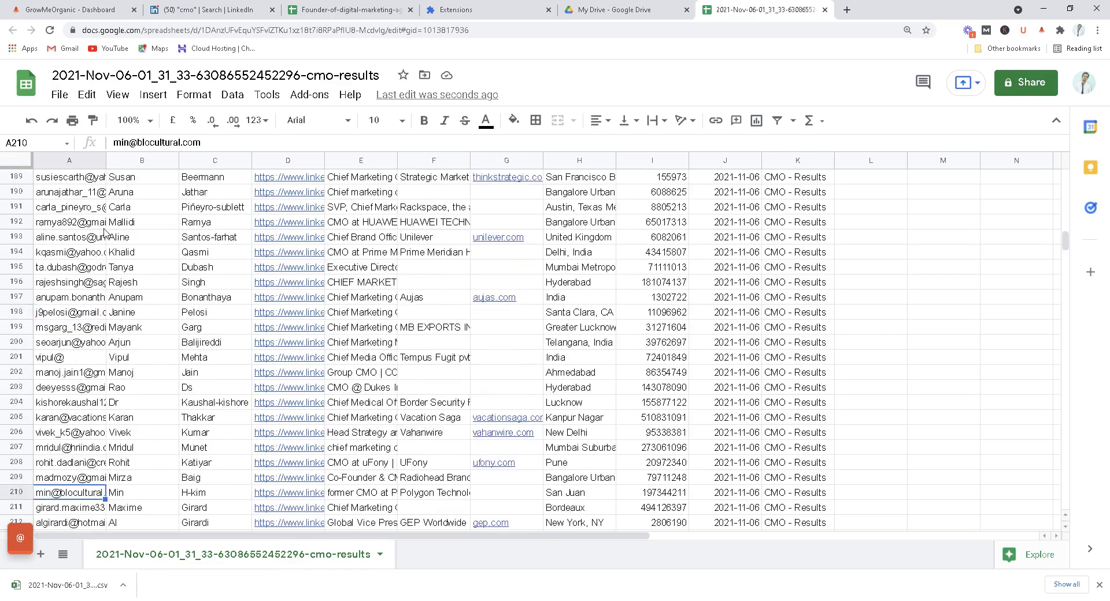
scroll(92, 232, up, 2)
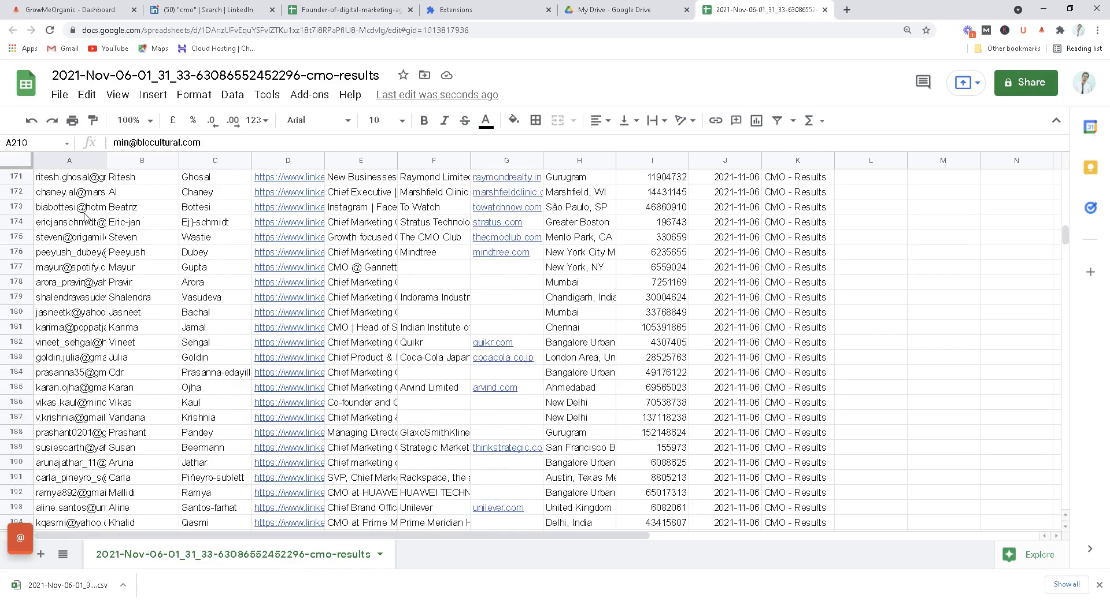
scroll(250, 332, up, 6)
scroll(250, 332, up, 20)
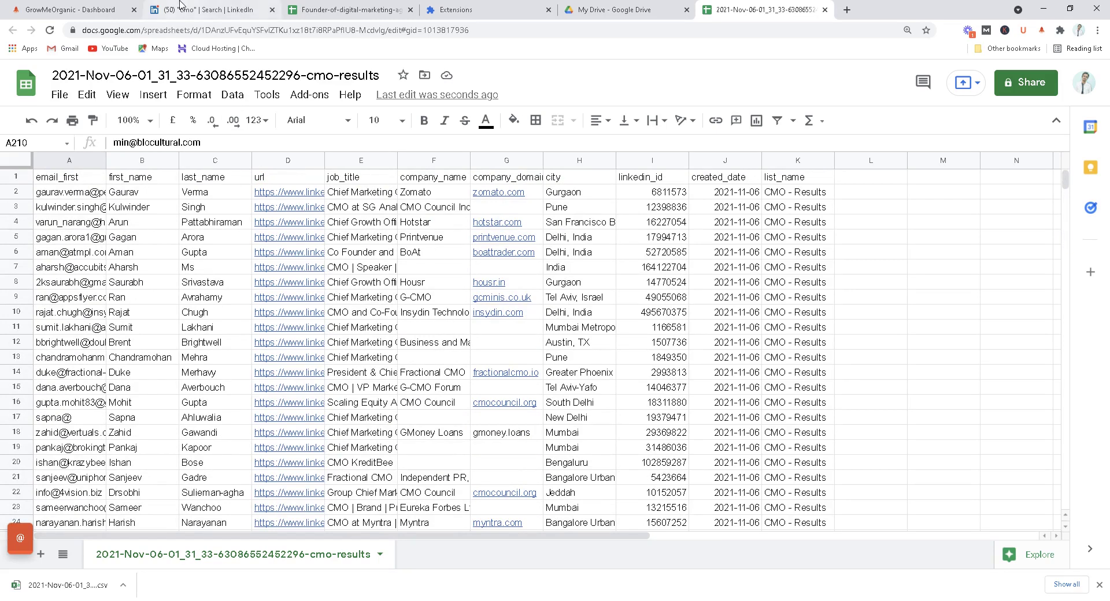
- Return to the GrowMeOrganic dashboard and open, then close, CMO - Results' Transfer data to campaigns menu
click(181, 7)
click(99, 5)
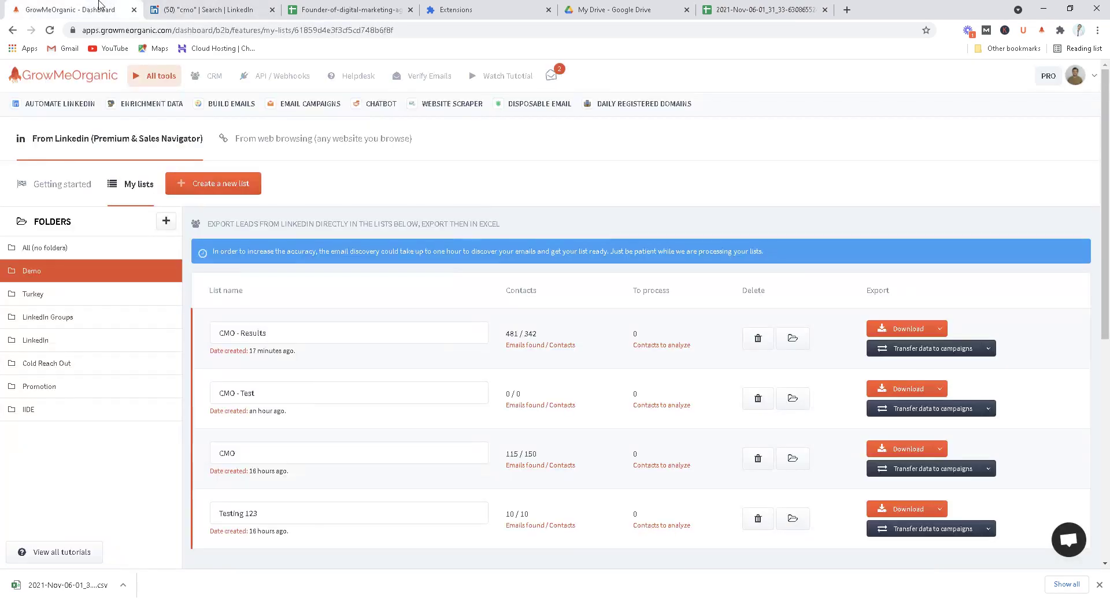
click(918, 353)
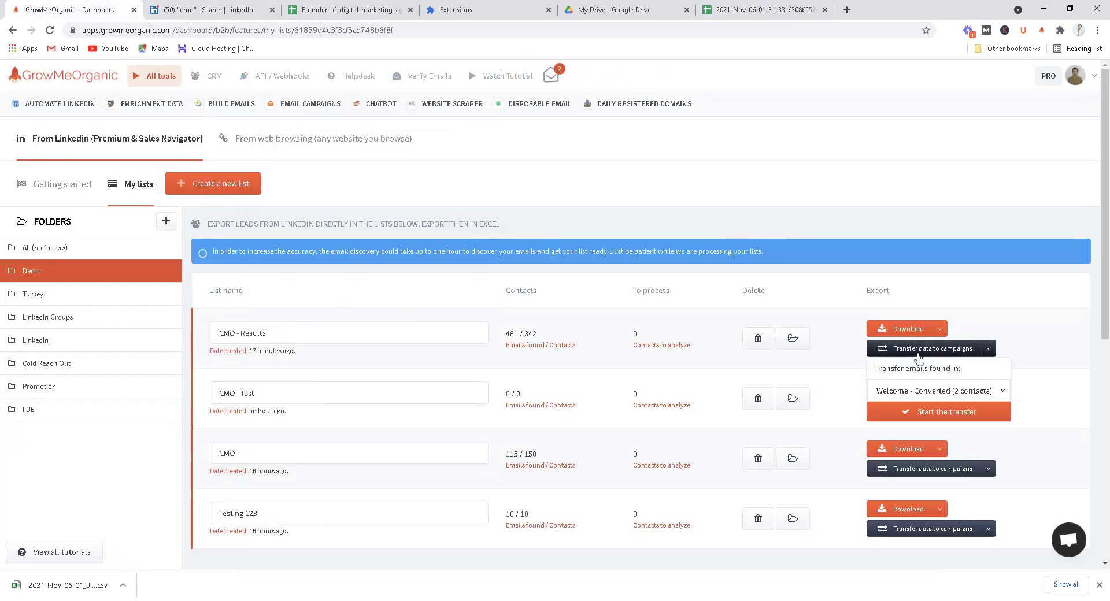
mouse_move(207, 91)
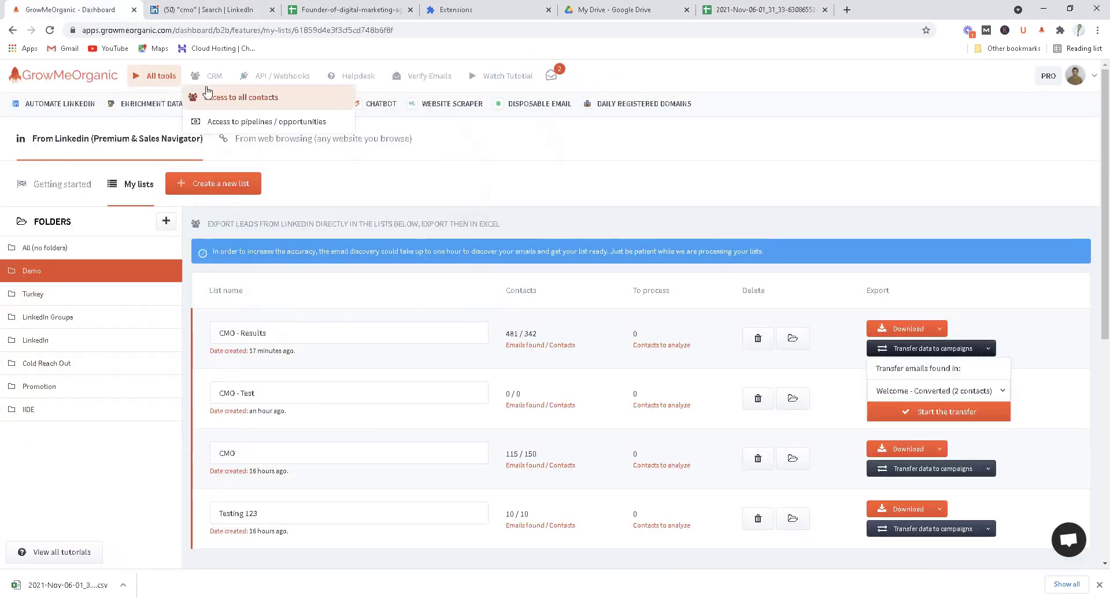
click(728, 221)
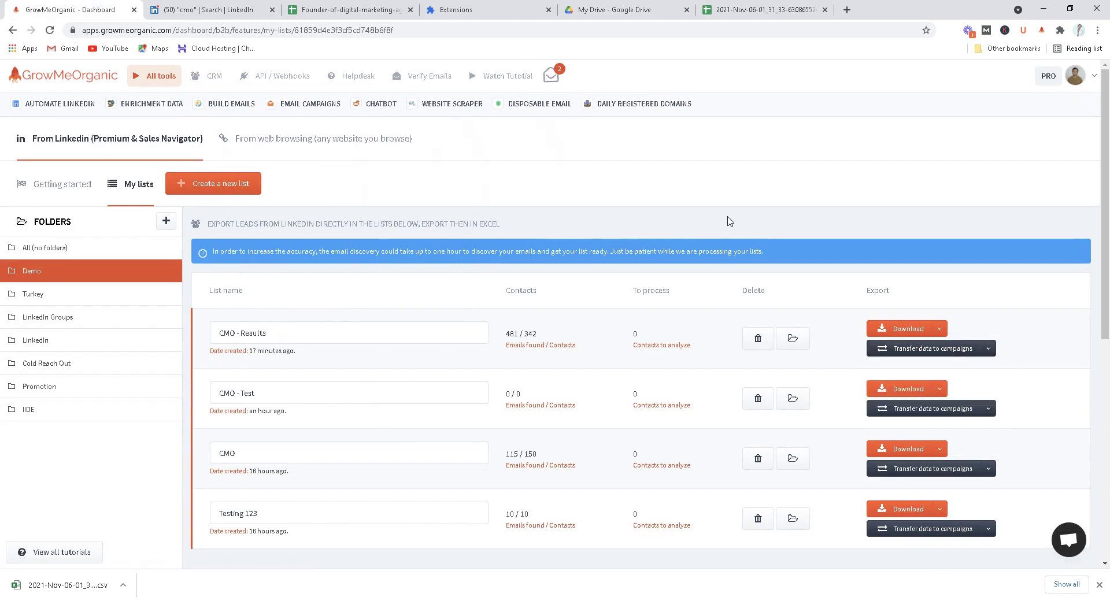